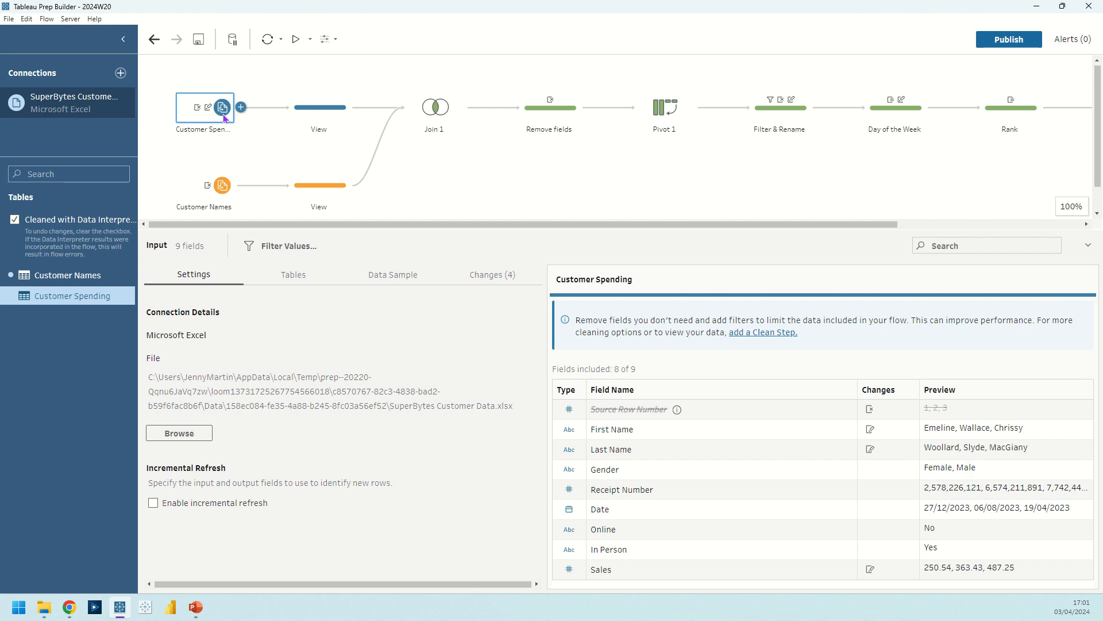
Turn off the Data Interpreter for Customer Spending and show the raw rows of its View step in a data grid
click(16, 220)
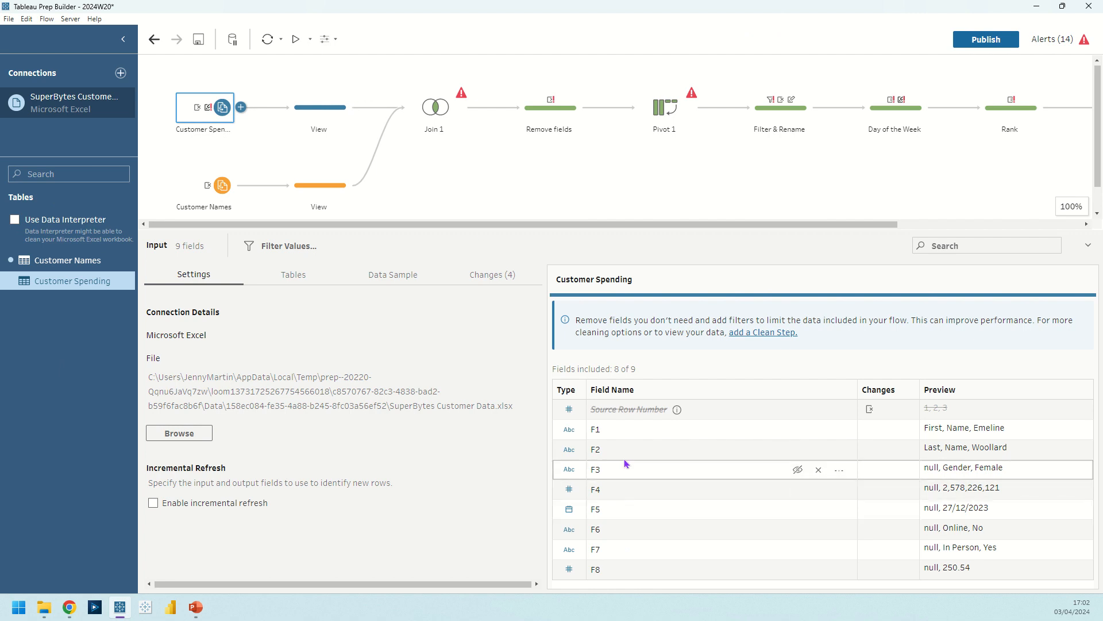
mouse_move(1090, 119)
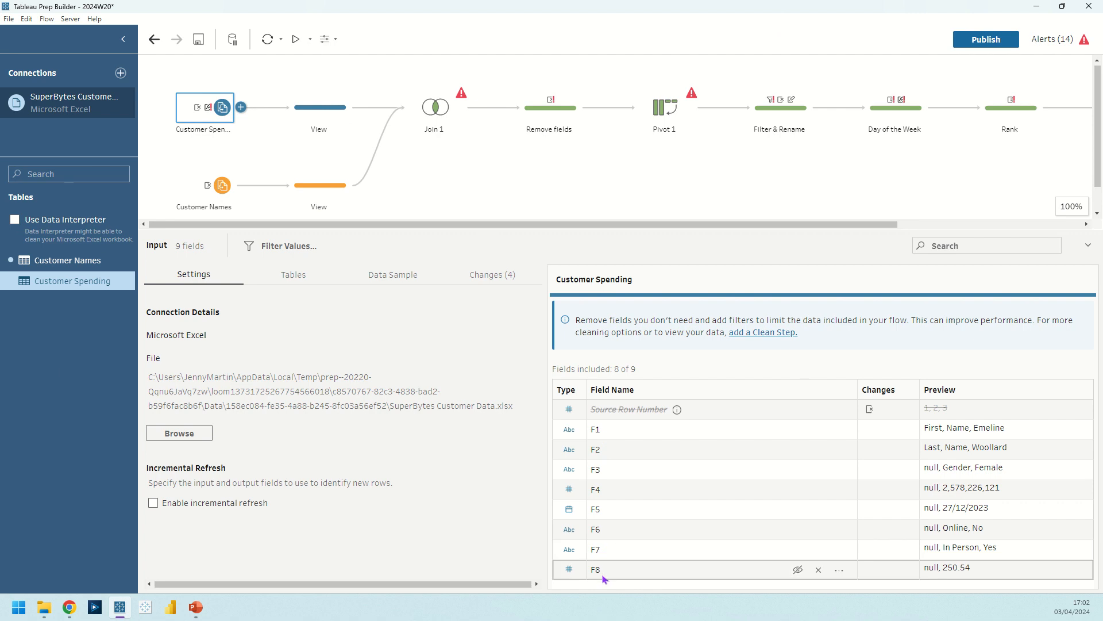
click(310, 114)
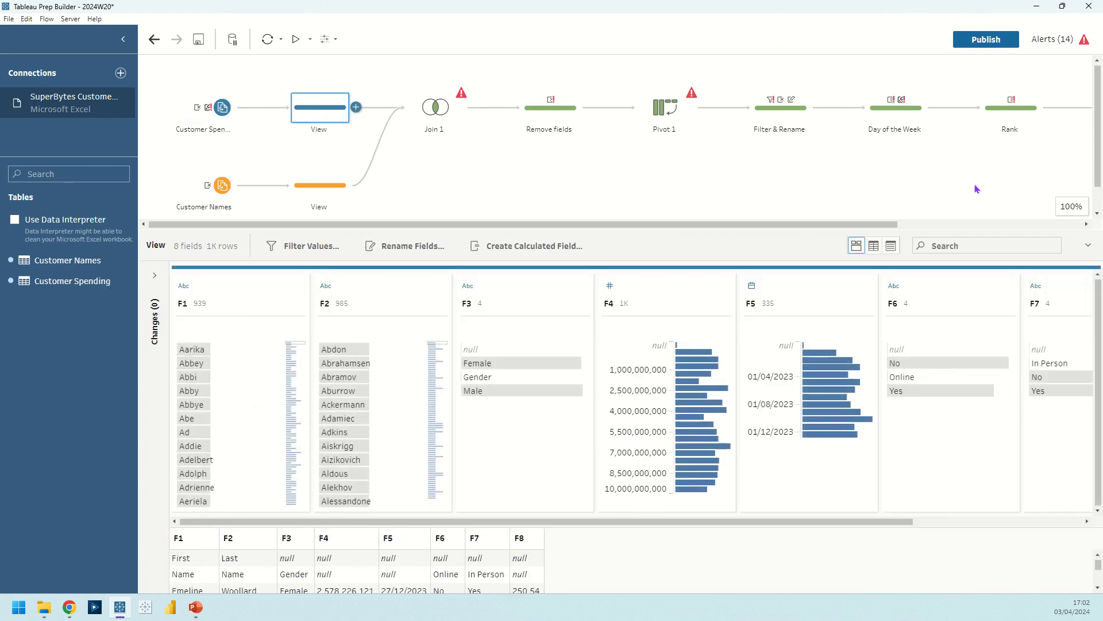
click(873, 246)
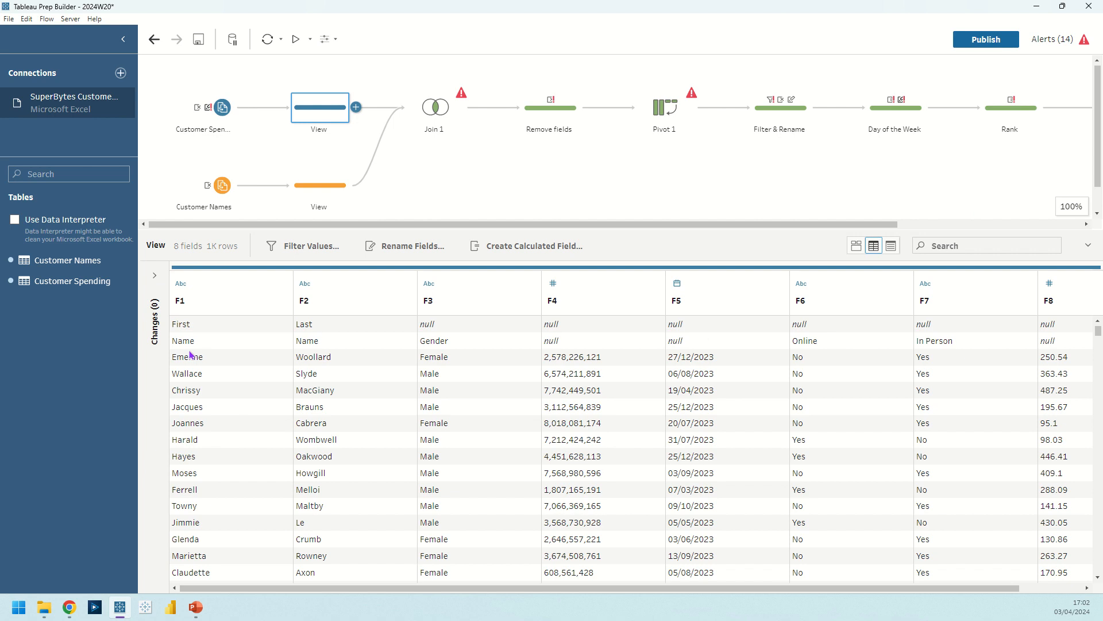
Turn the Data Interpreter back on from the Customer Spending input
click(222, 108)
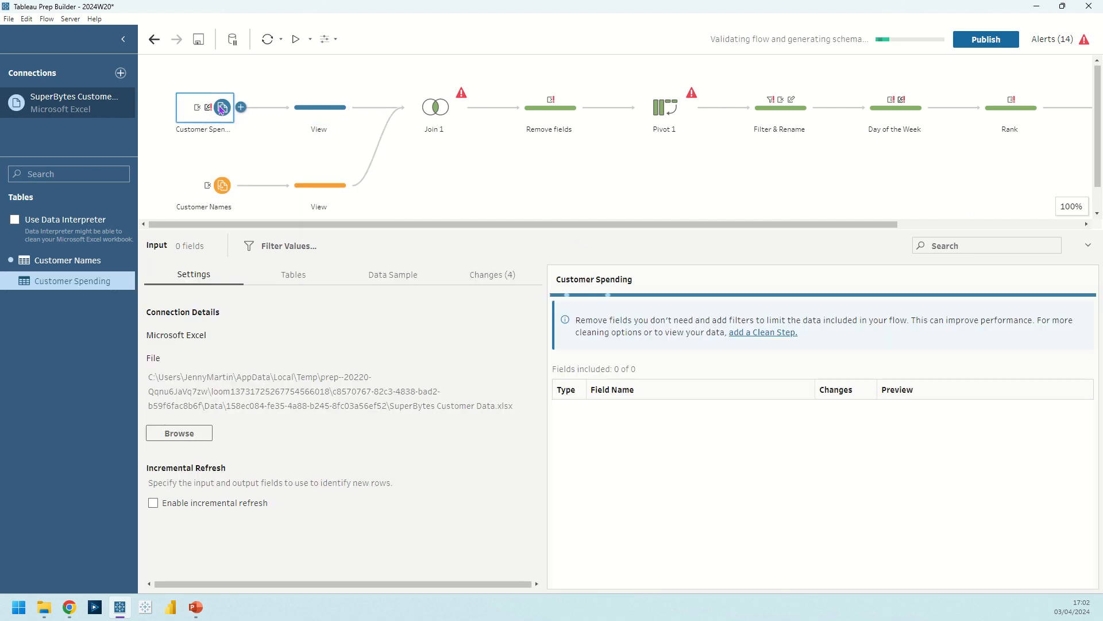
click(15, 219)
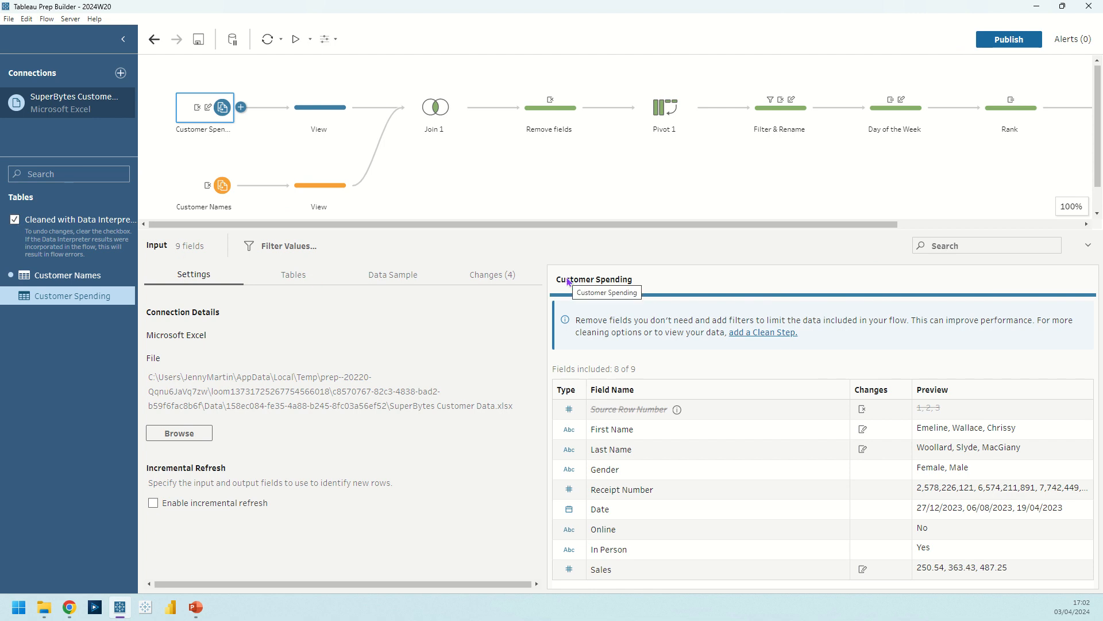
Examine the renaming of the First Name, Last Name and Sales fields in the Customer Spending input
click(630, 435)
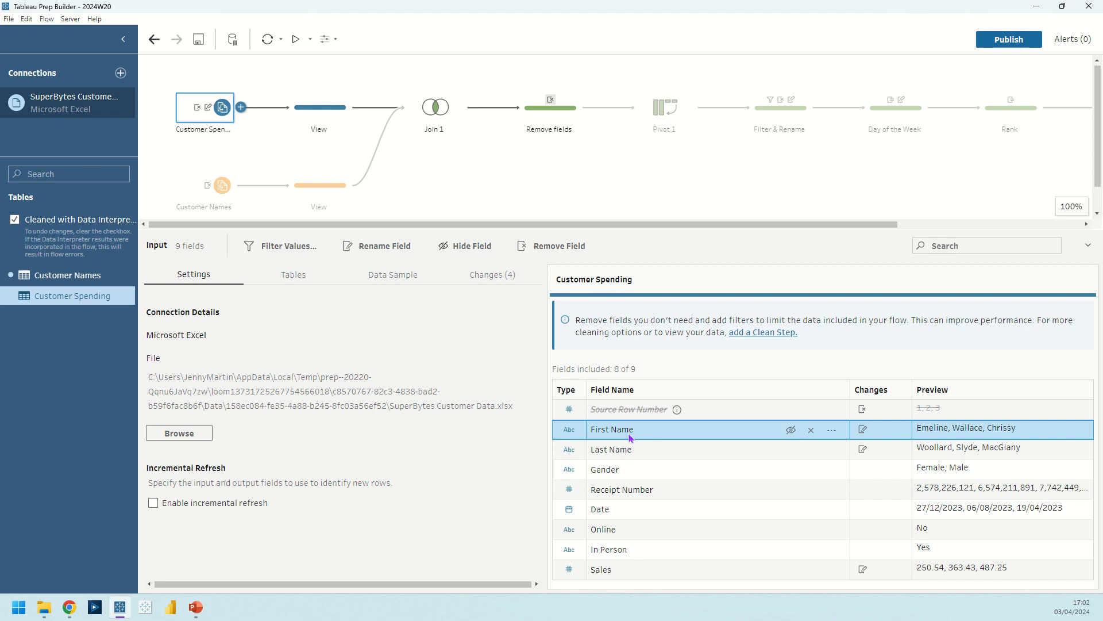
double_click(595, 430)
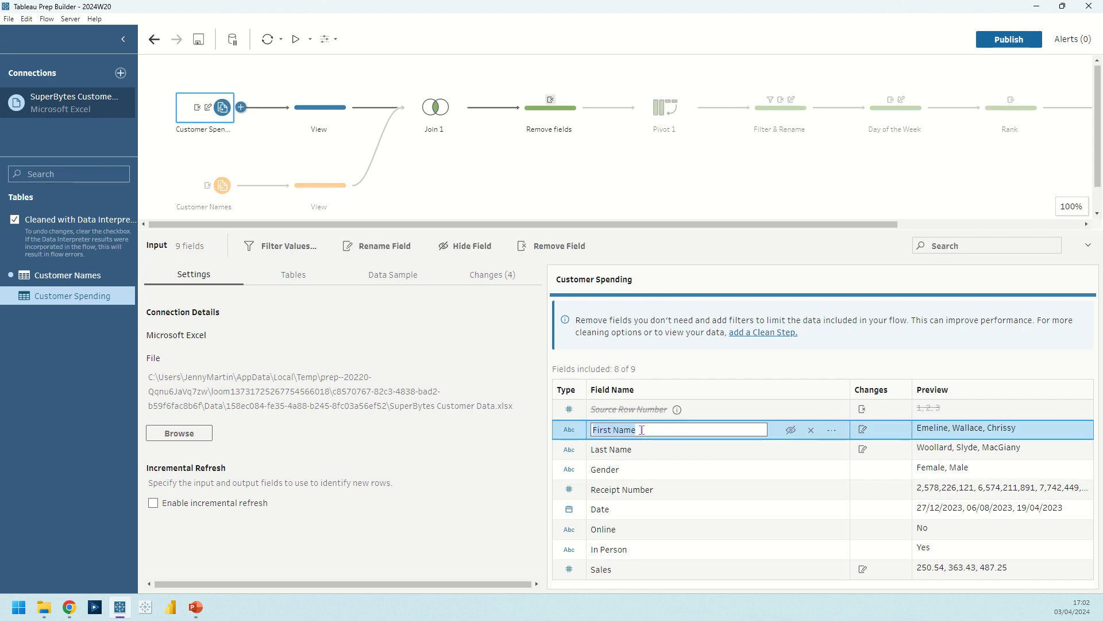
double_click(645, 449)
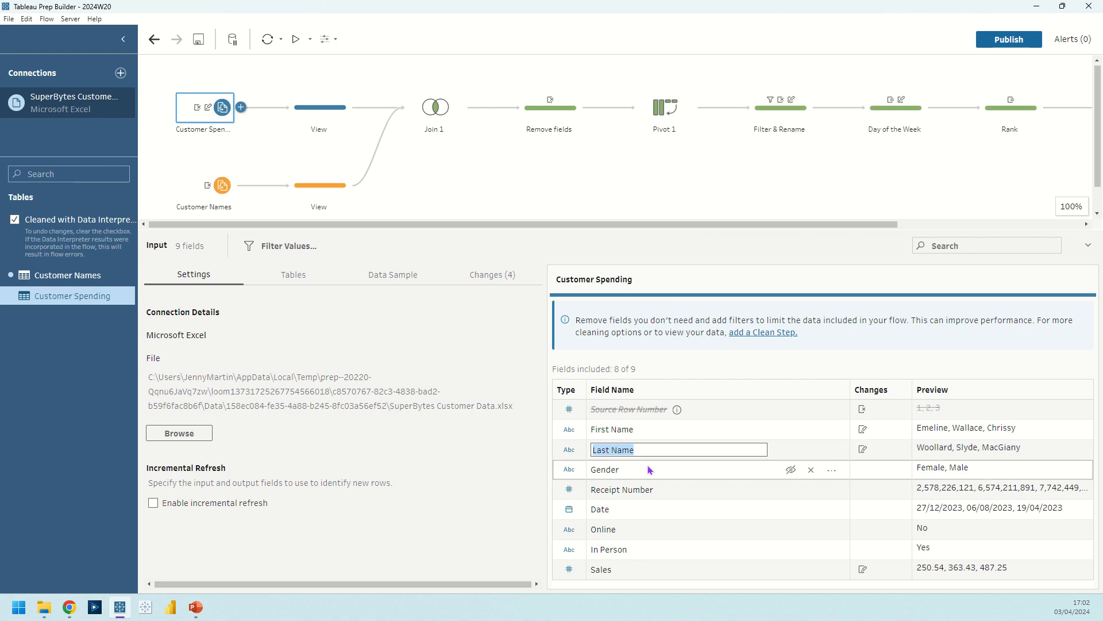
click(646, 450)
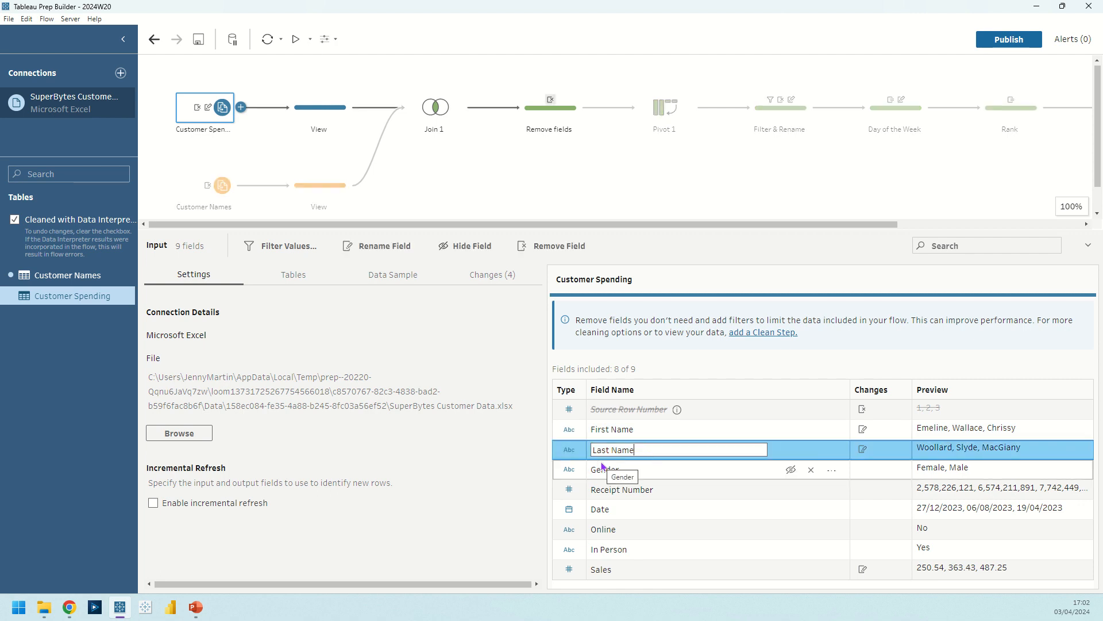
click(613, 577)
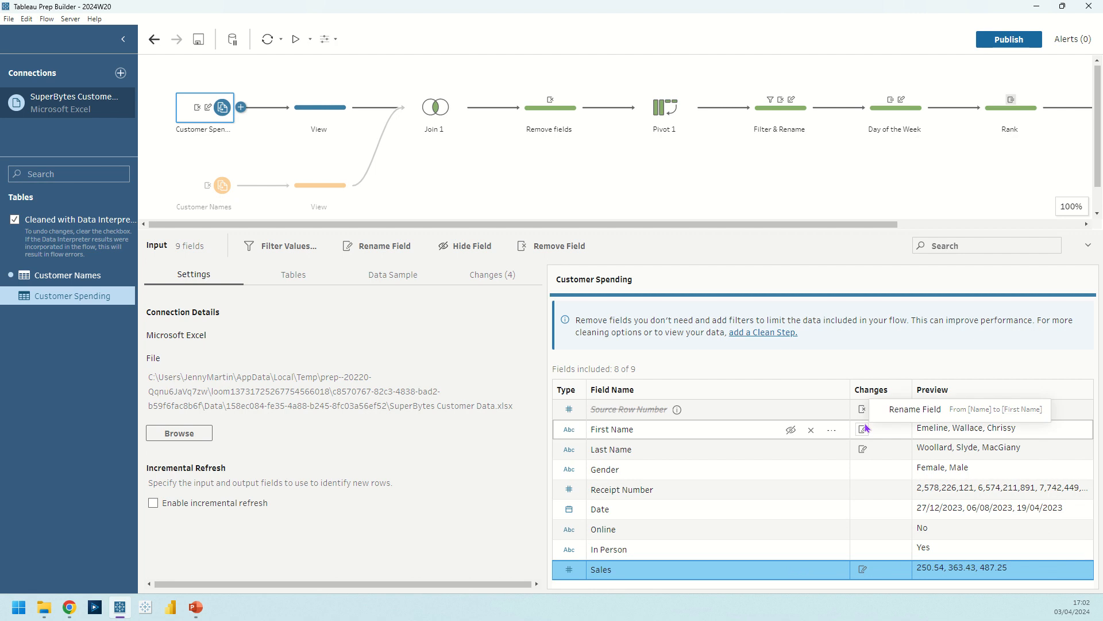
mouse_move(866, 452)
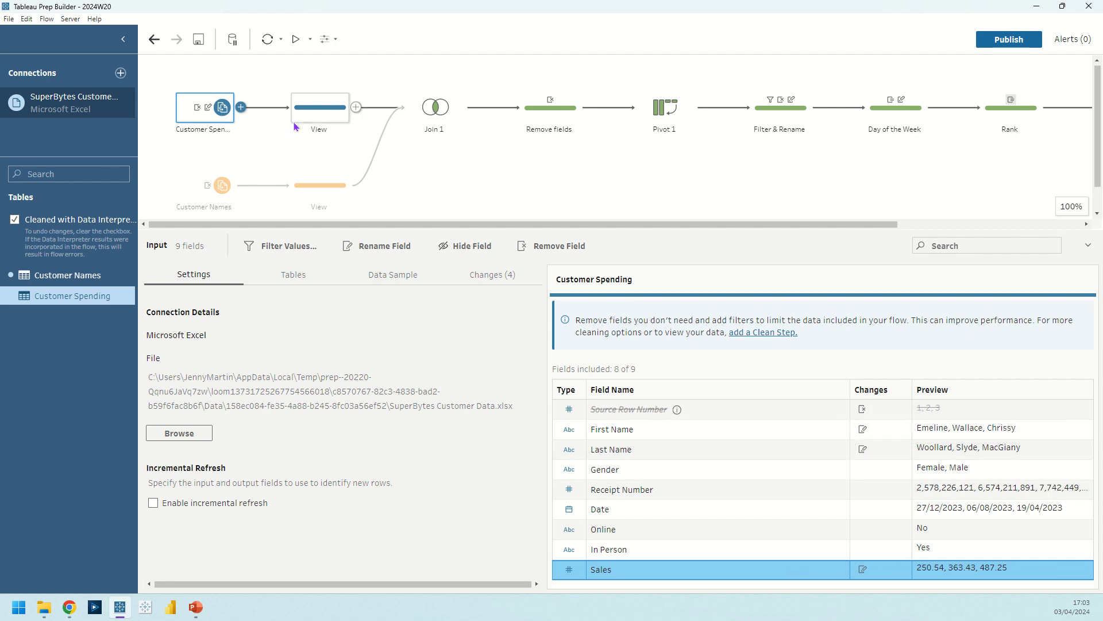
Show the profile view of the View step that follows the Customer Names input
click(308, 184)
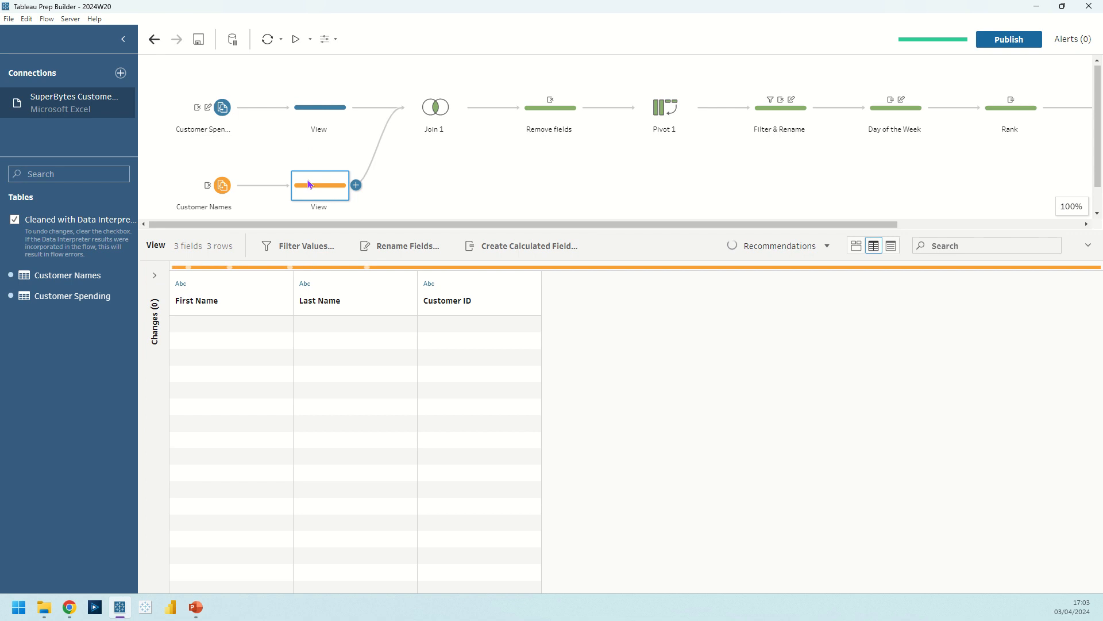
click(857, 245)
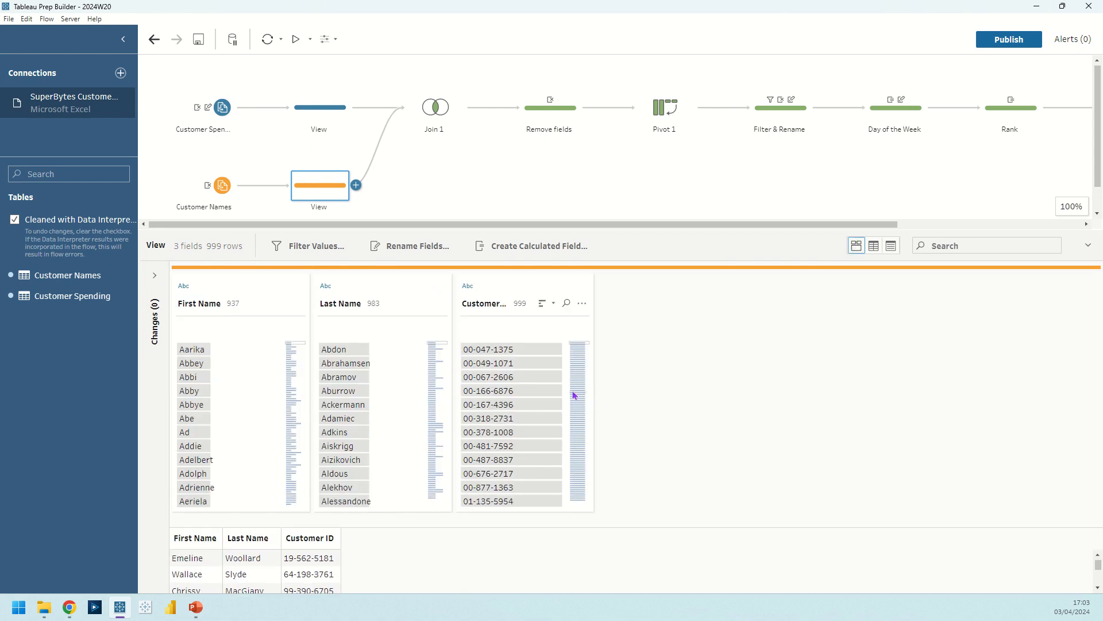
Review Join 1's clauses on First Name and Last Name, its join type and the summary of join results
click(436, 115)
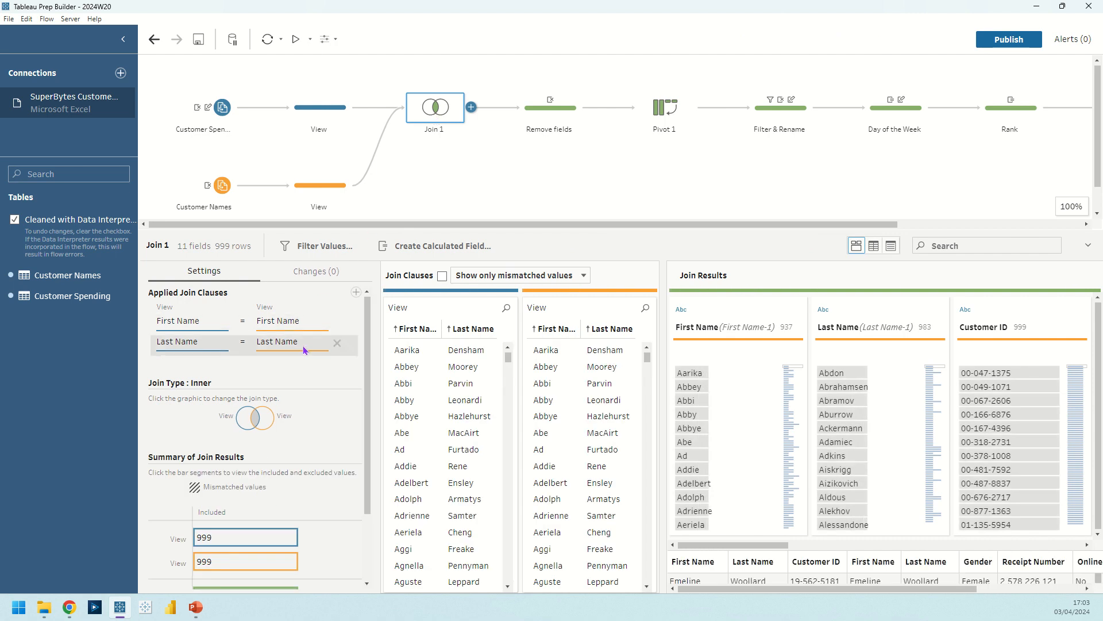
scroll(239, 505, down, 3)
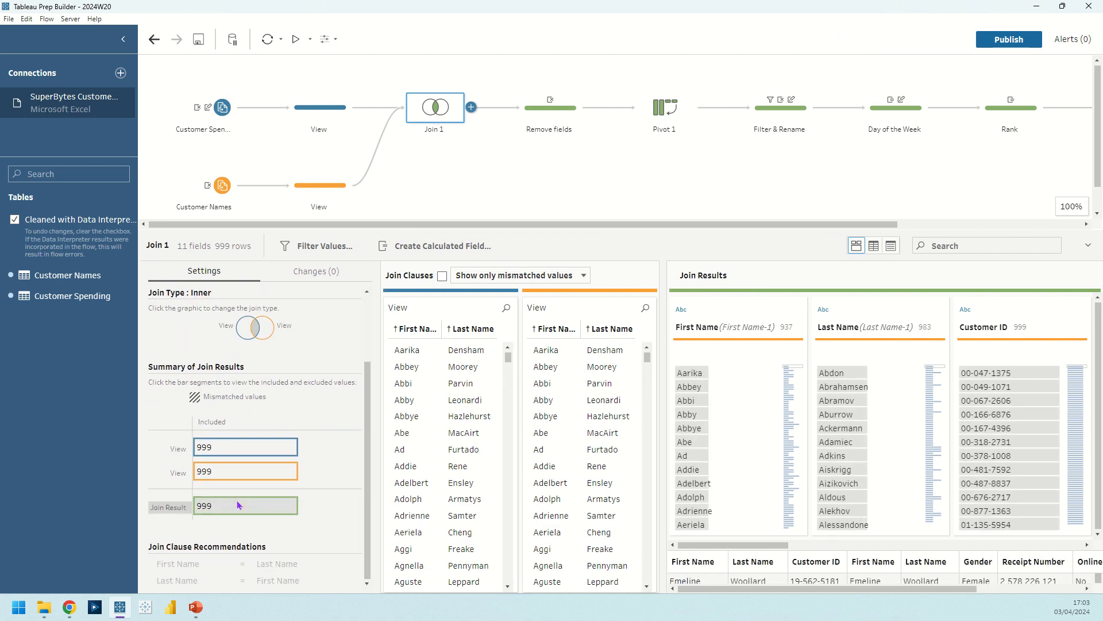
mouse_move(241, 505)
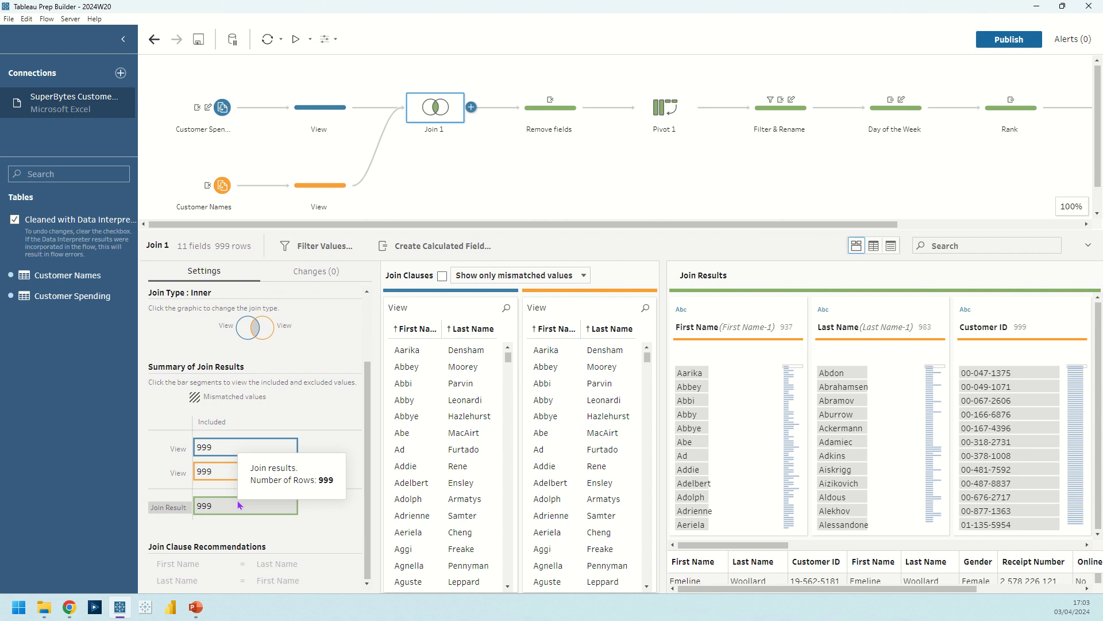
Inspect the Online and In Person fields in the Remove fields step
click(551, 120)
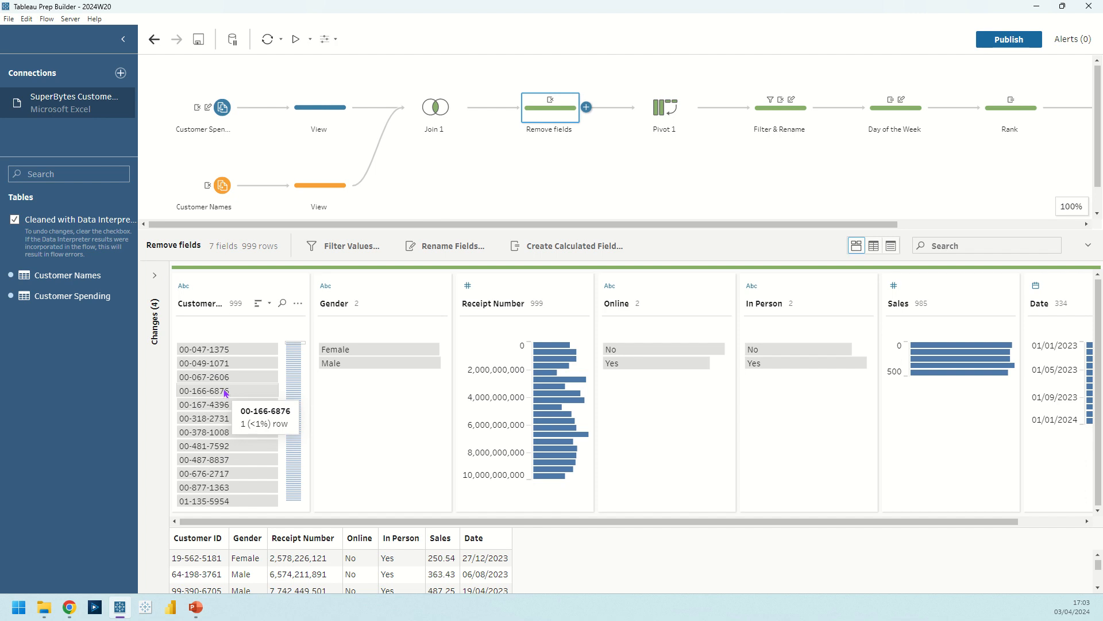
click(661, 298)
click(789, 289)
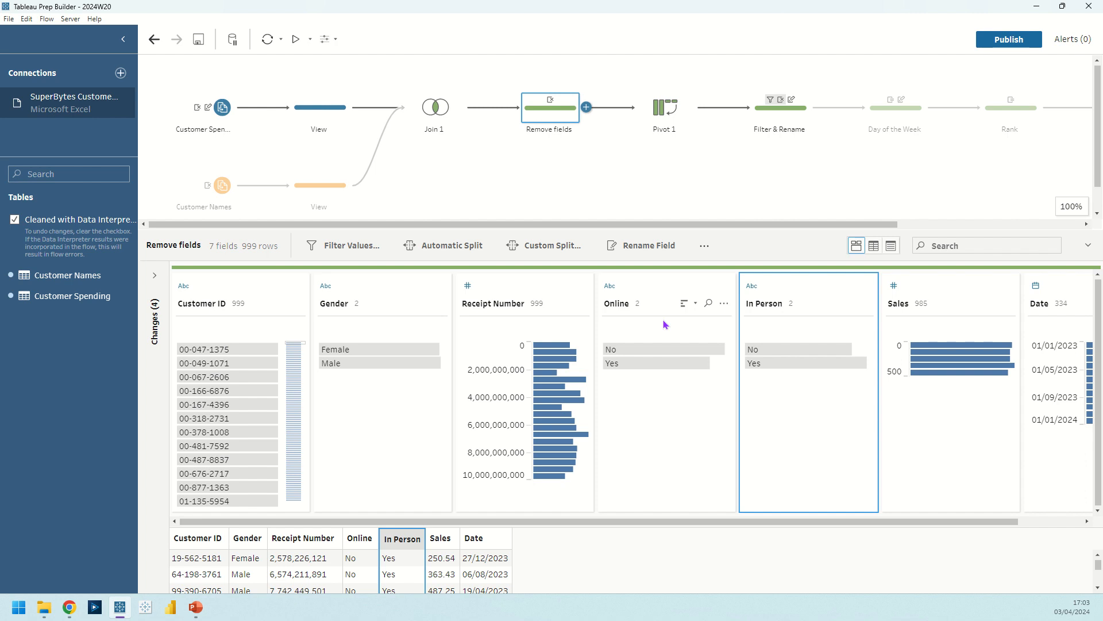
Examine Pivot 1's columns-to-rows setup and compare its Pivot1 Values and Pivot1 Names fields in the results
click(665, 107)
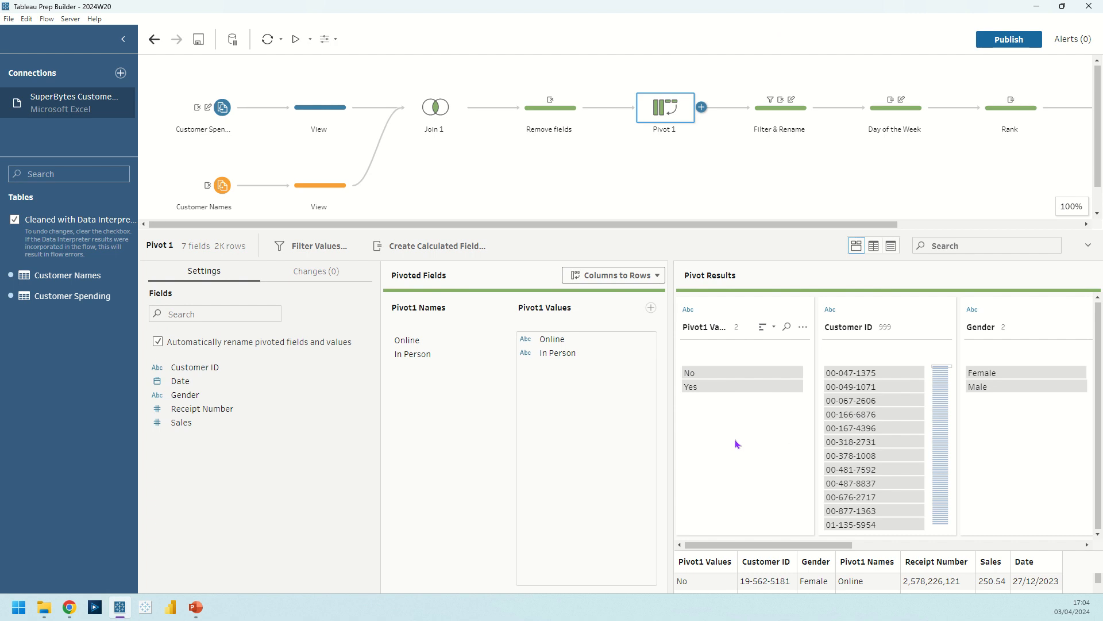
click(767, 313)
drag(818, 545, 981, 542)
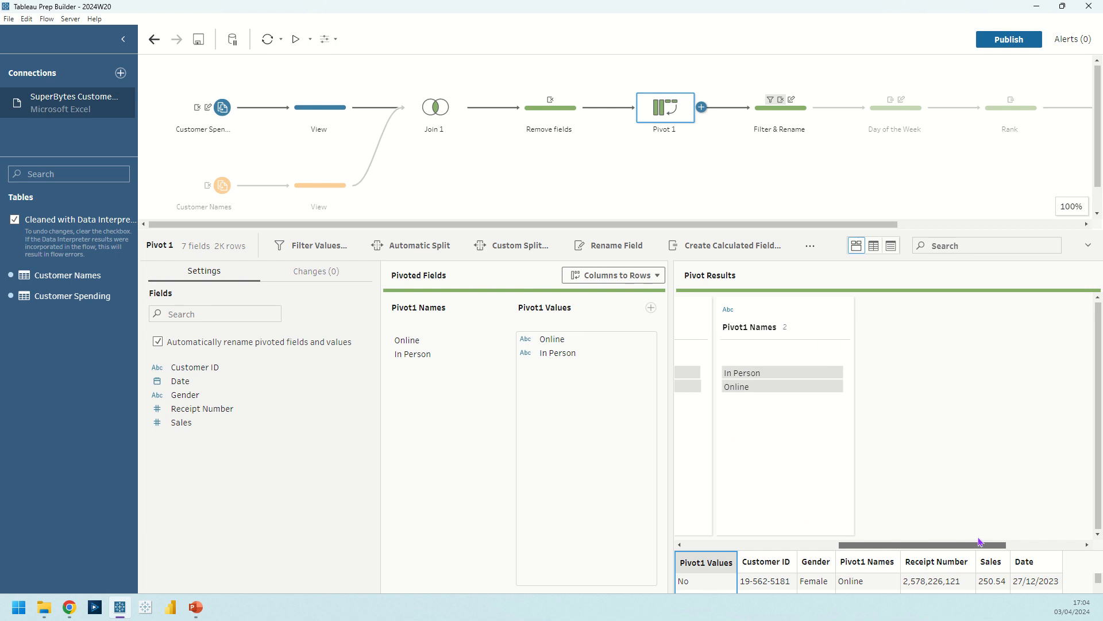
click(733, 331)
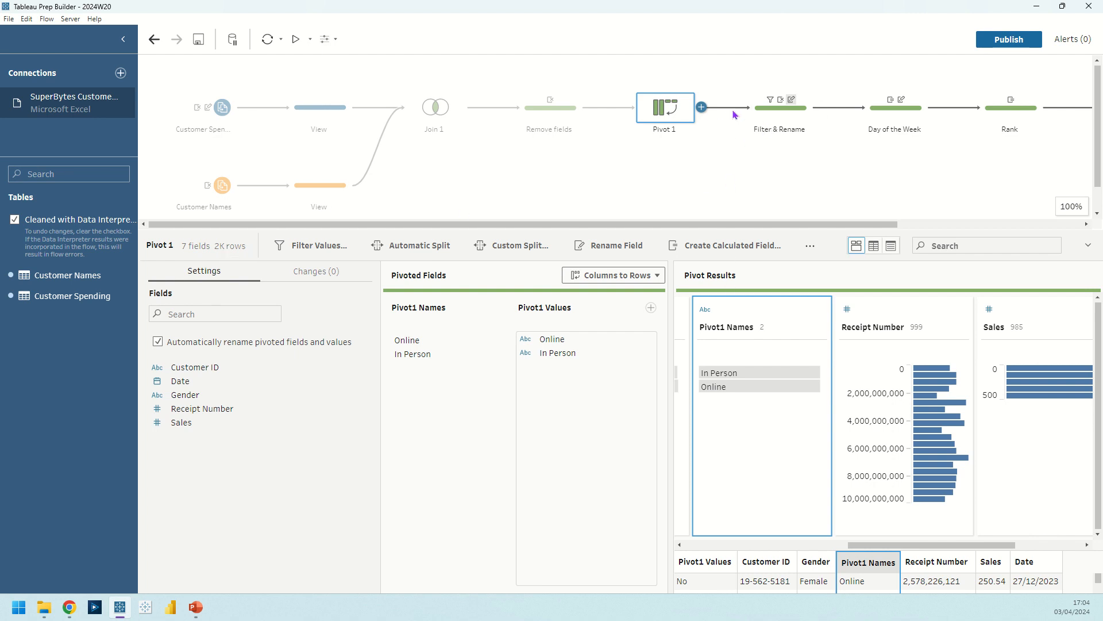
click(766, 546)
click(766, 546)
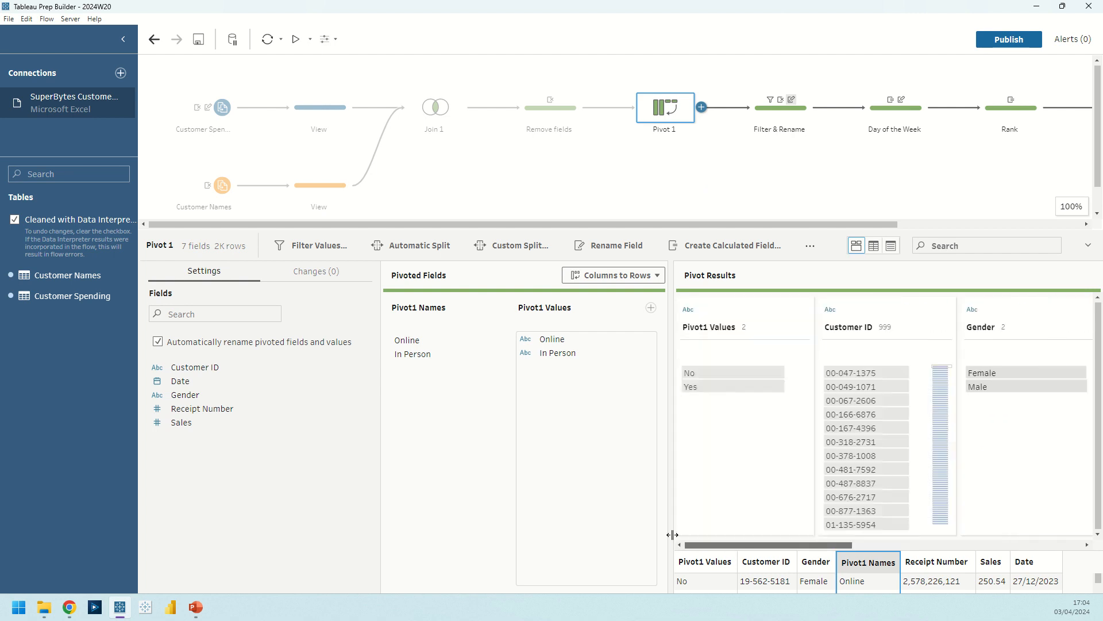
click(715, 390)
click(718, 414)
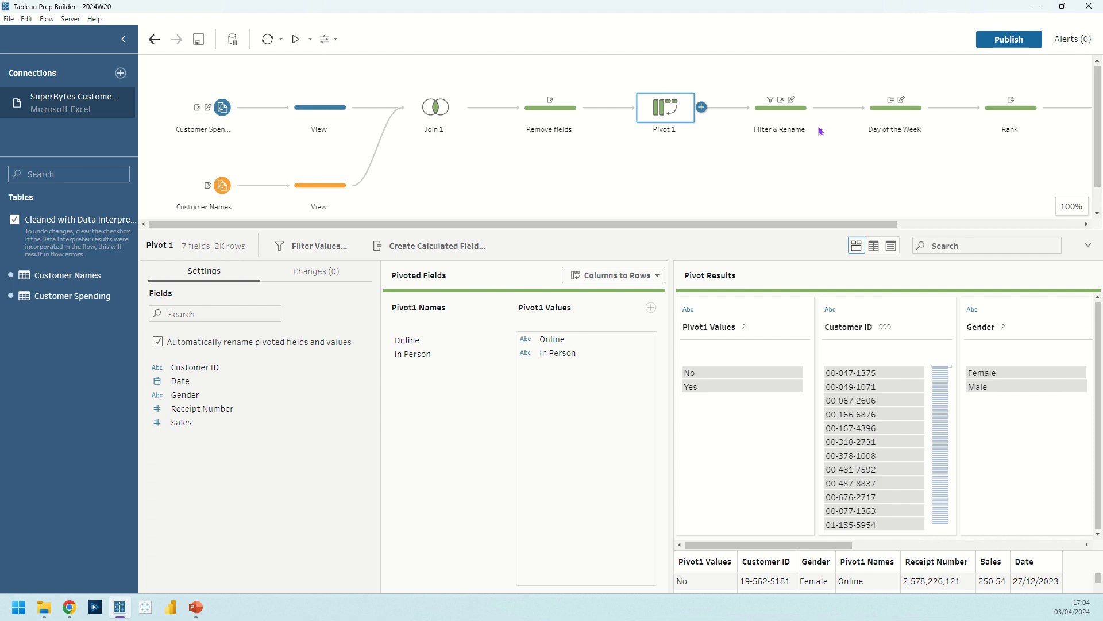
Select the Yes value of Pivot1 Values in the Pivot 1 results and locate the option for keeping only that value
click(795, 124)
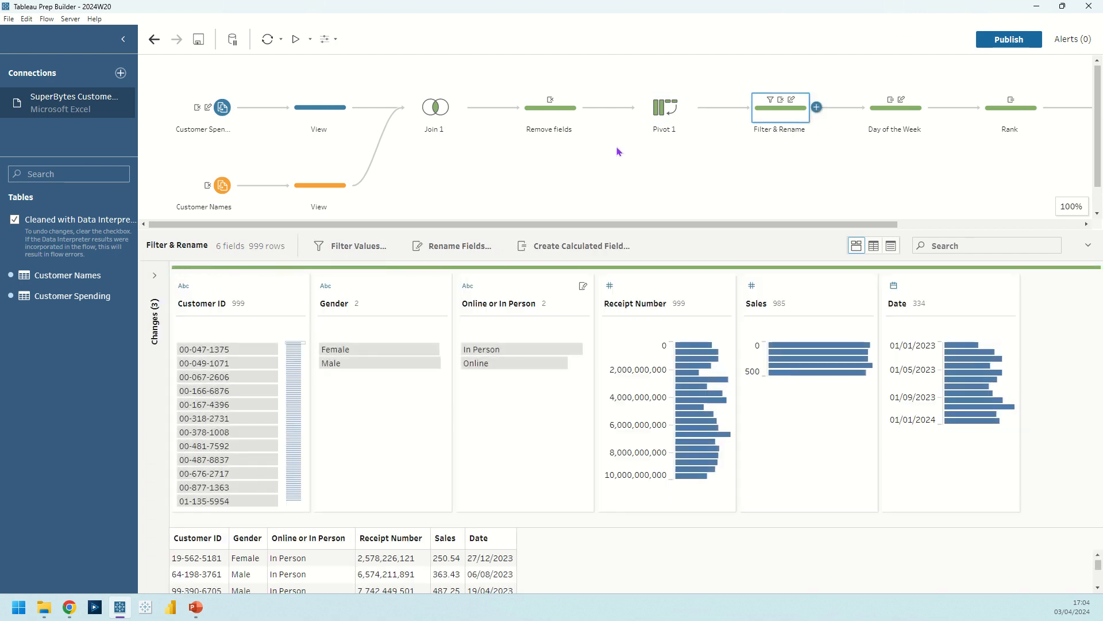
click(665, 111)
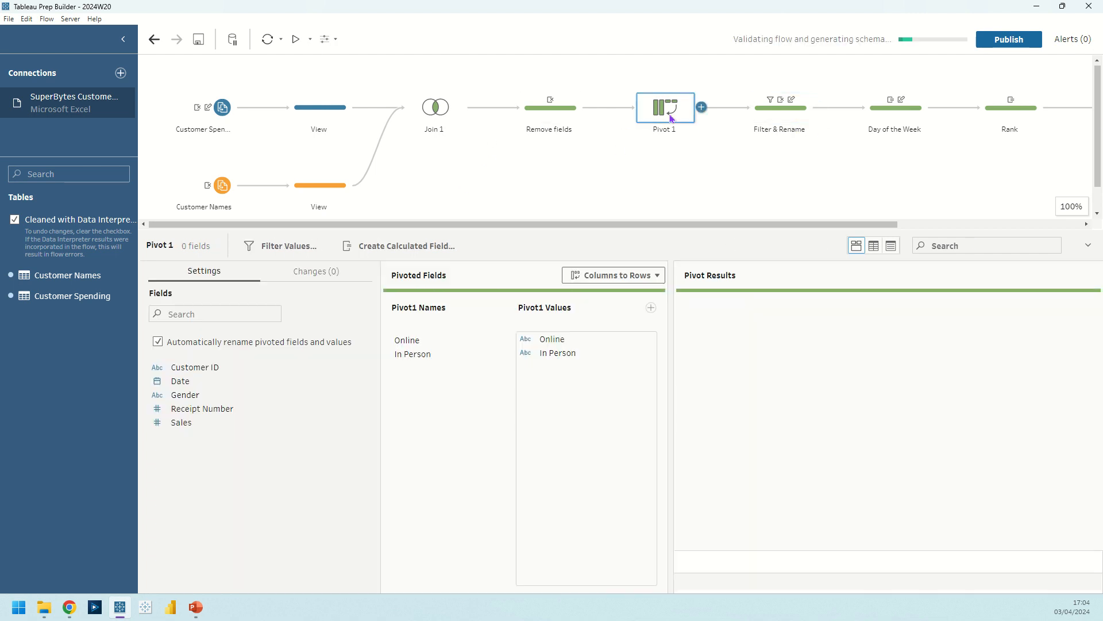
click(737, 386)
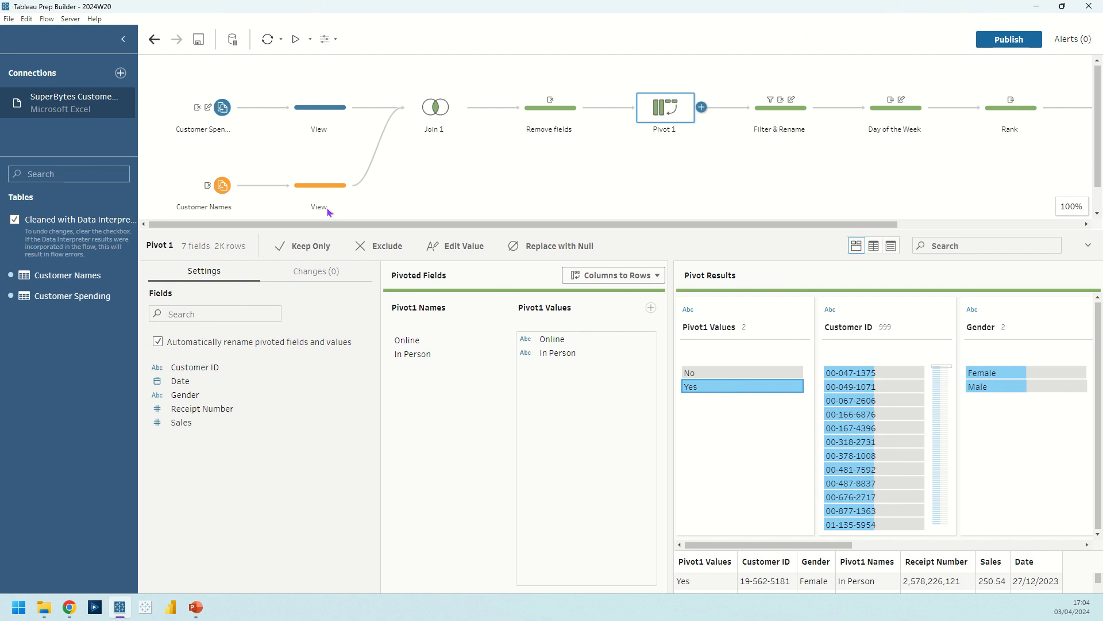
click(311, 246)
Expand the changes of the Filter & Rename step and review its filter, field removal and field rename in turn
click(784, 112)
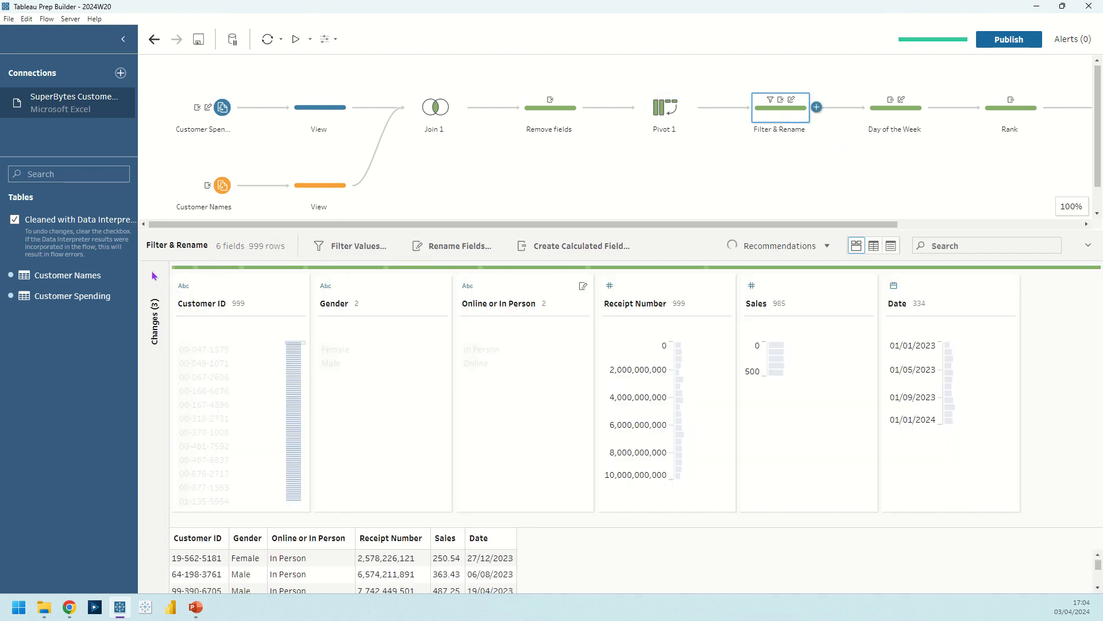
click(155, 275)
click(217, 326)
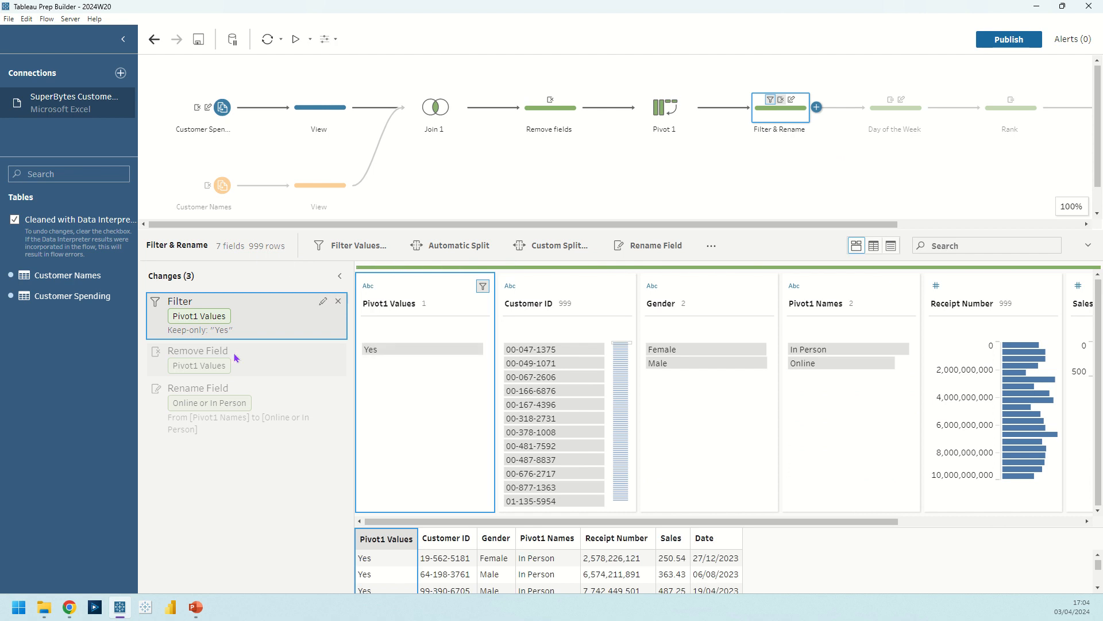
click(283, 365)
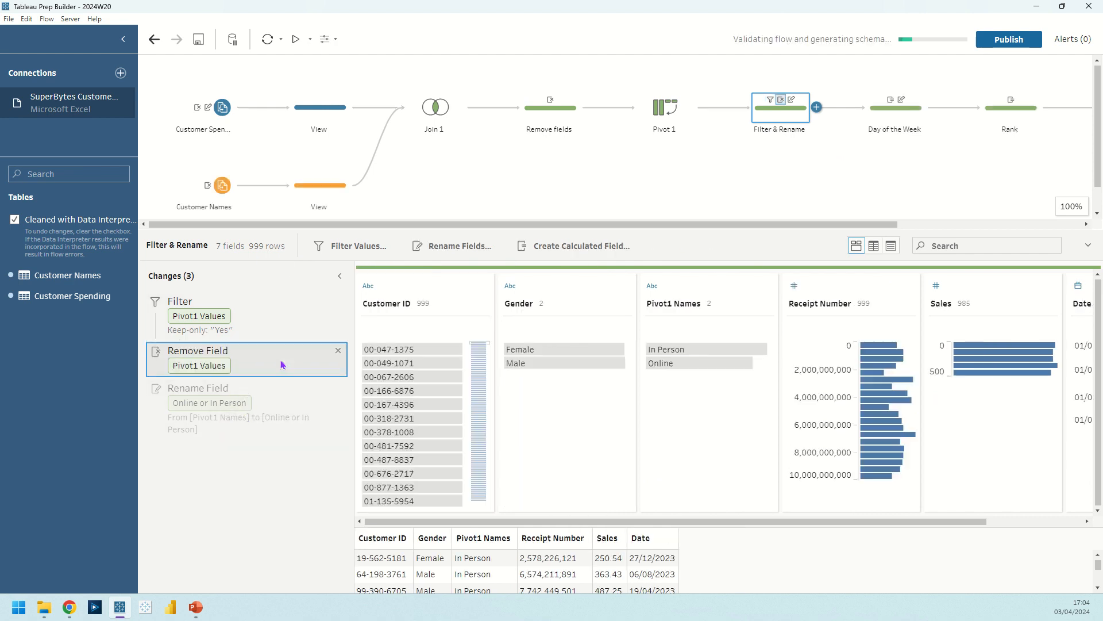
click(340, 425)
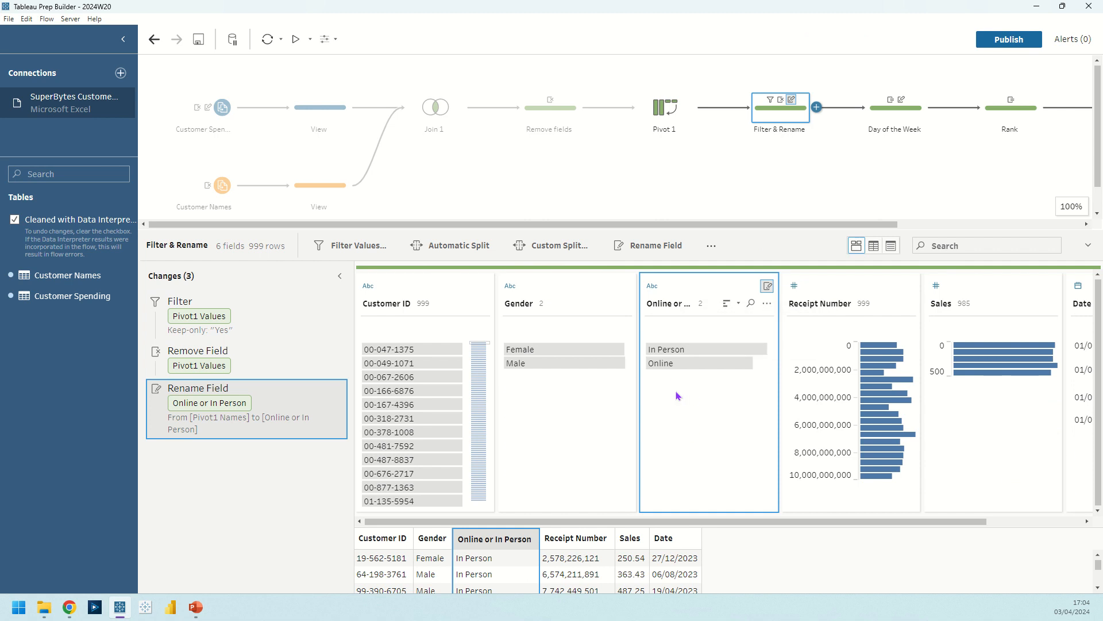
Check the additional options for the Online or In Person field and locate the Day of the Week conversion for the Date field
click(713, 245)
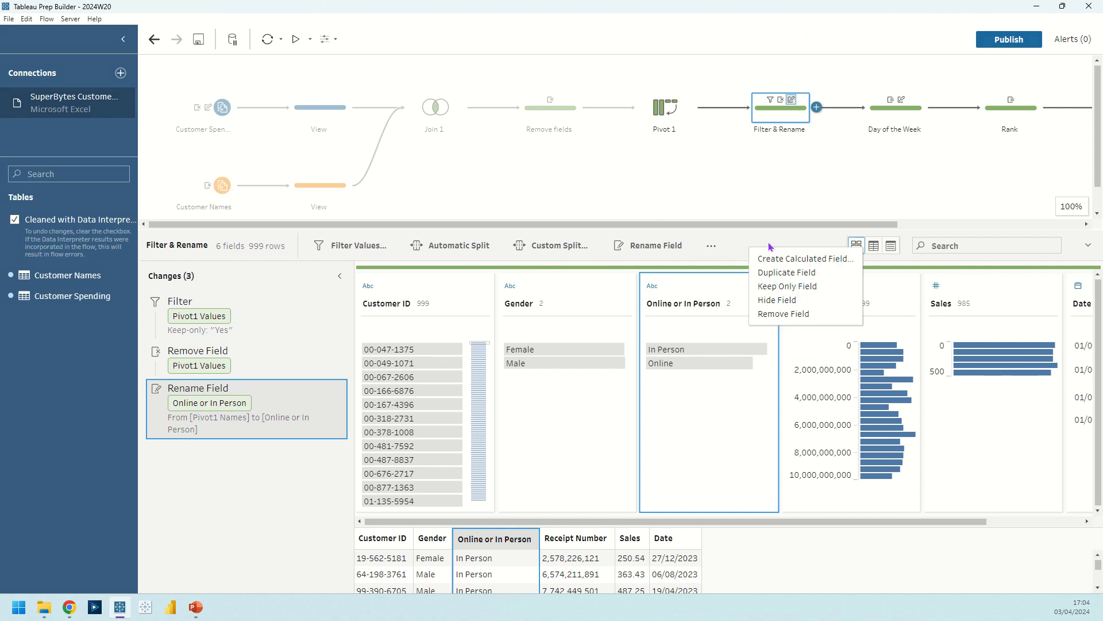
click(770, 246)
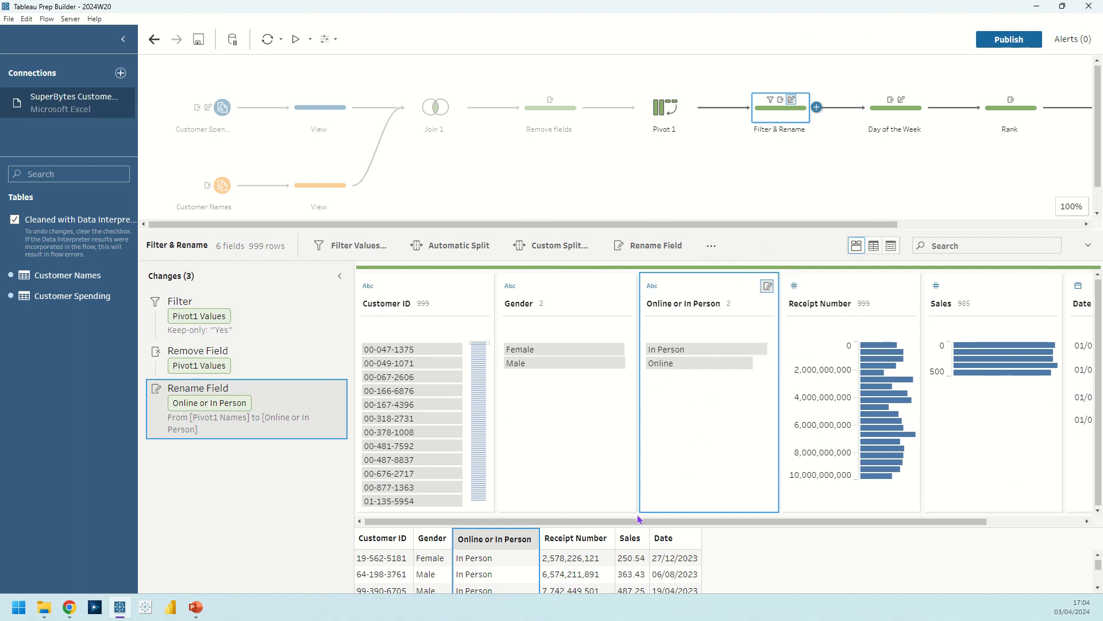
drag(638, 519, 938, 546)
click(1031, 294)
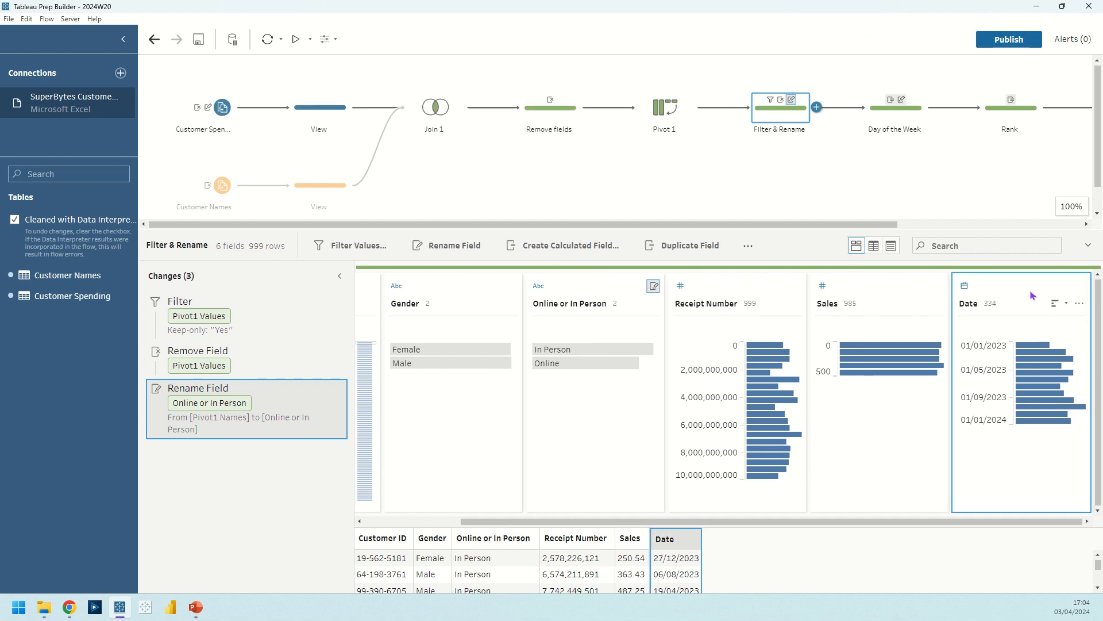
click(1086, 308)
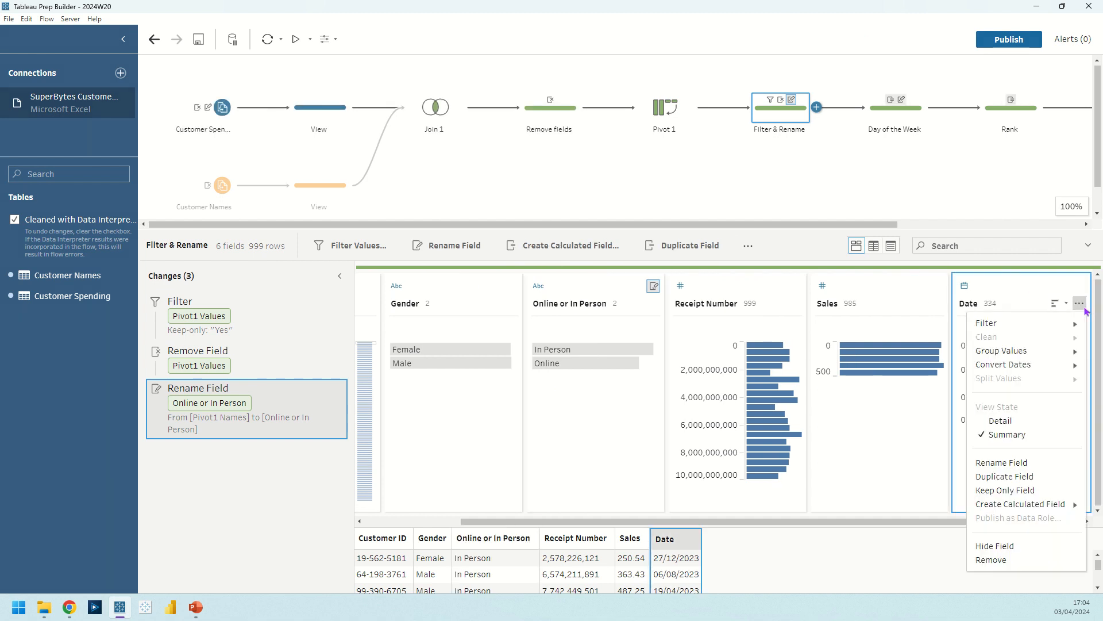
mouse_move(1066, 368)
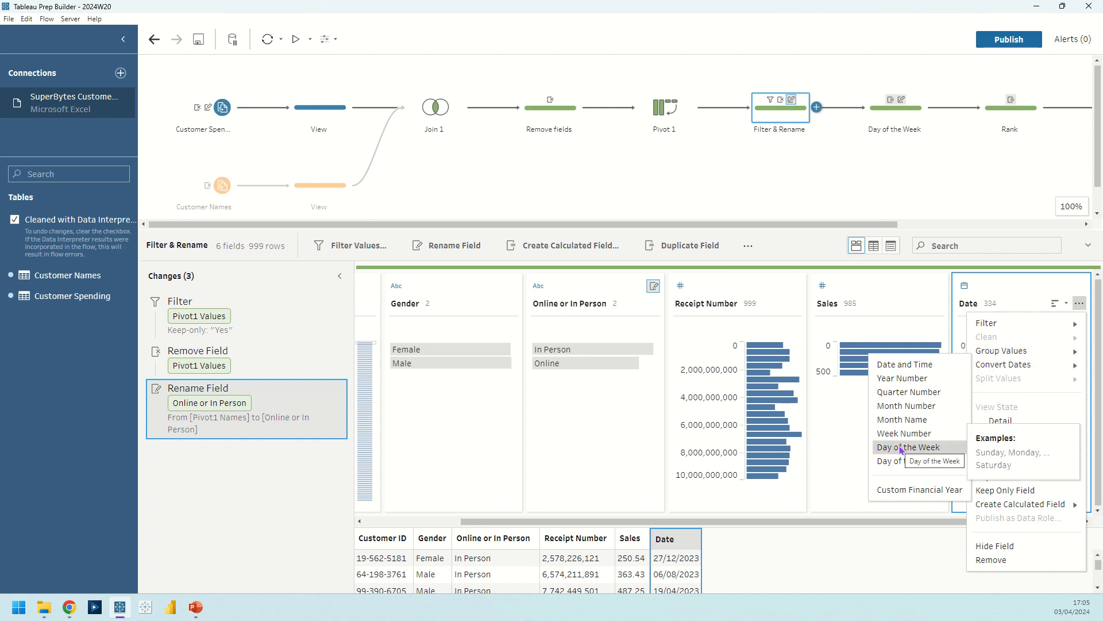
click(1002, 292)
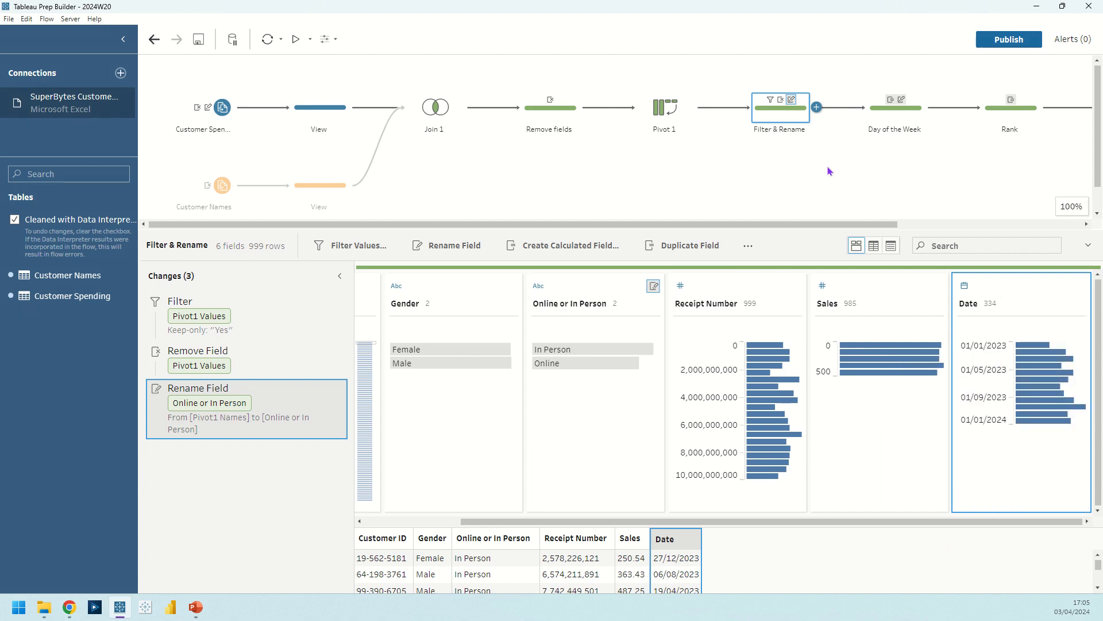
In the Day of the Week step, create a Rank calculation ordered by descending Sales and grouped by Weekday
click(888, 120)
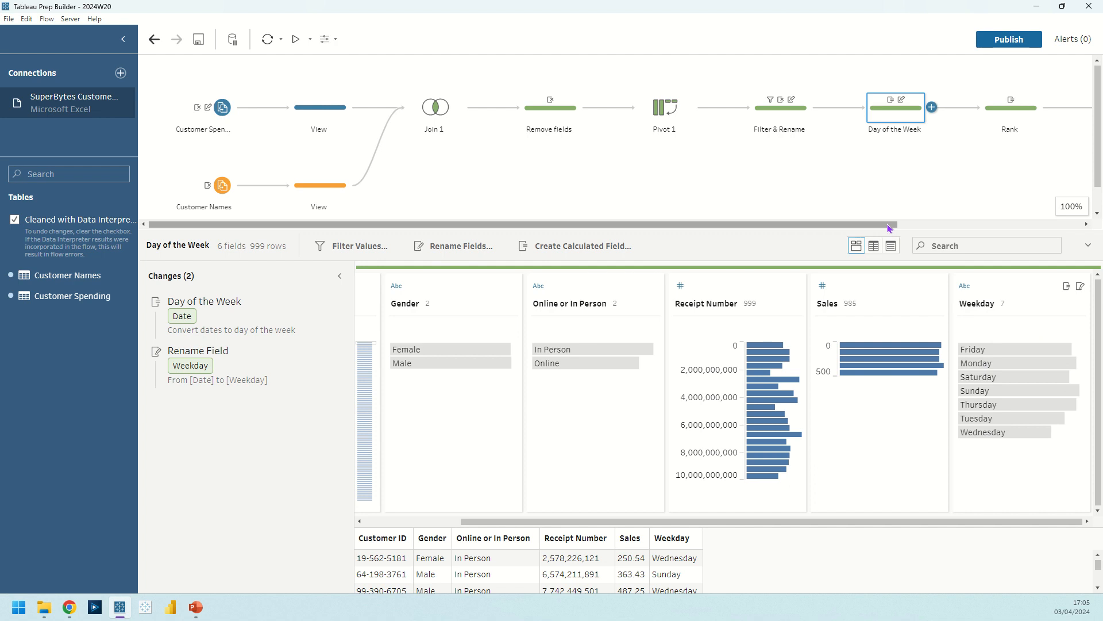
click(938, 303)
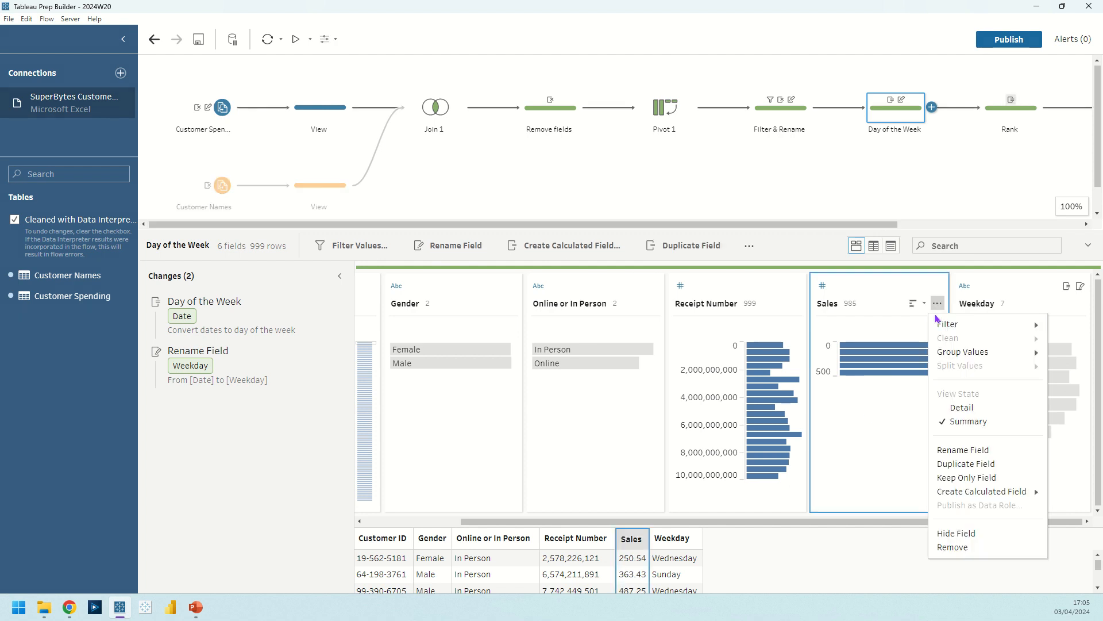
mouse_move(966, 491)
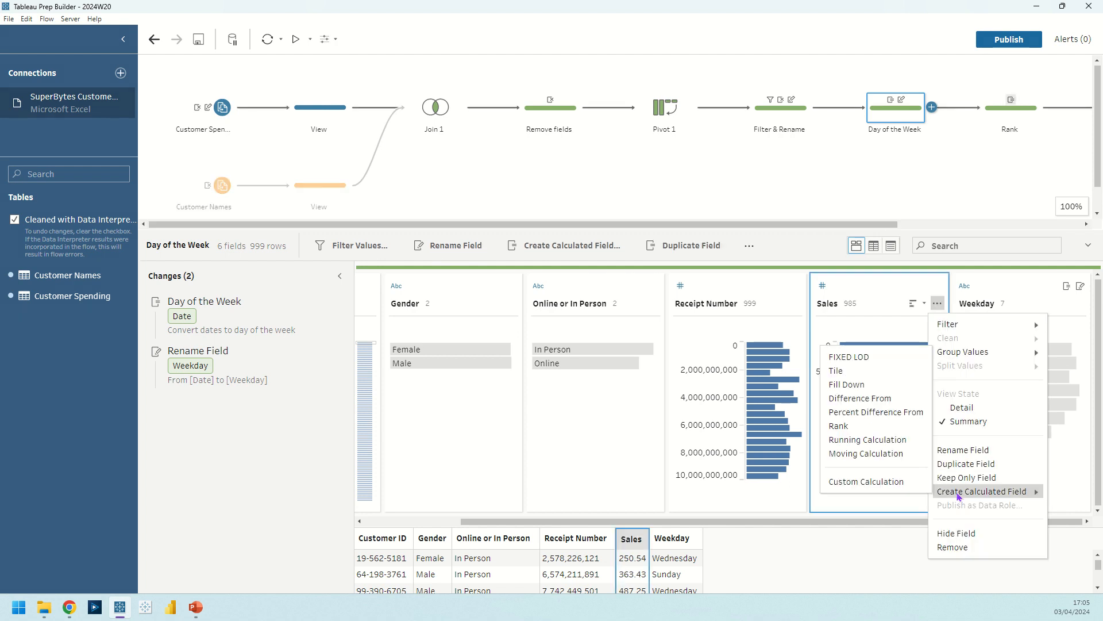
click(891, 430)
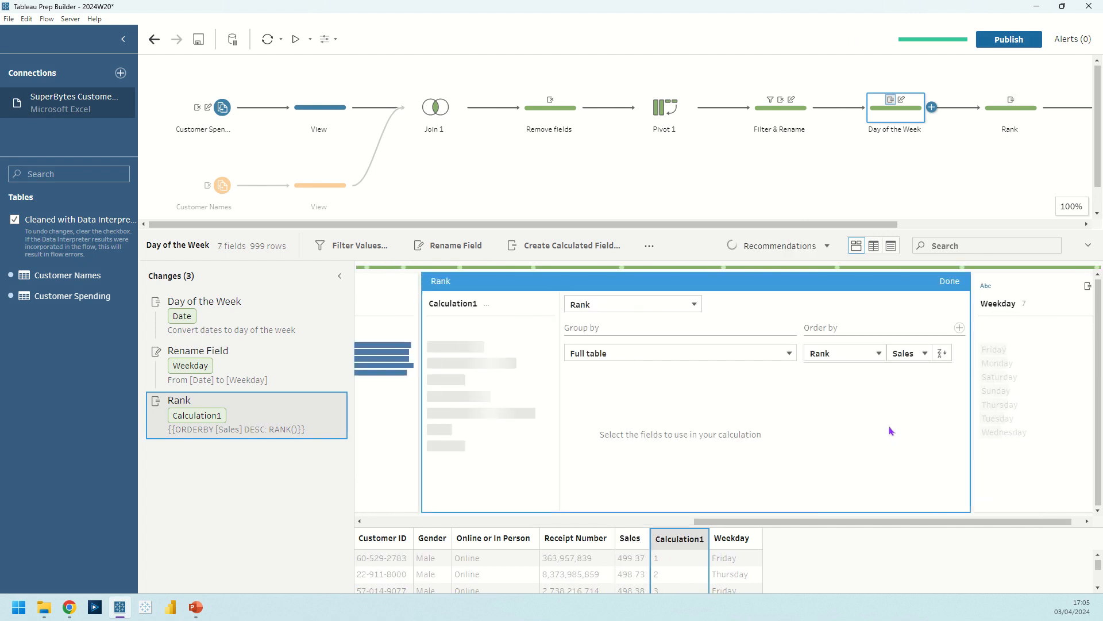
click(636, 360)
click(636, 429)
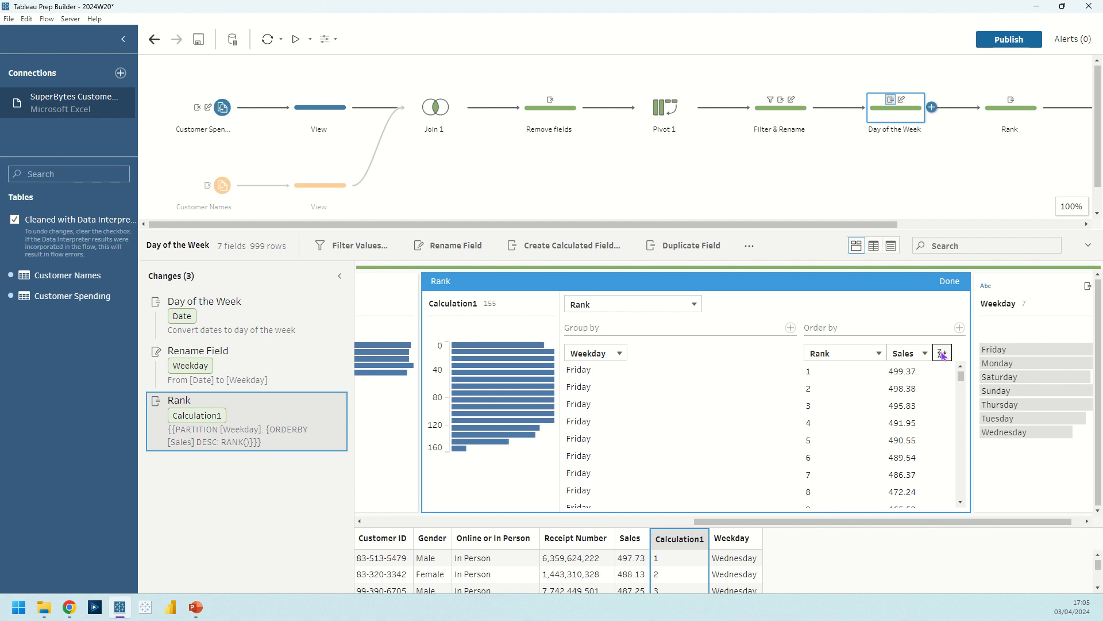
Open the Rank calculation's name for editing, close the calculation editor and remove the Rank change from the Day of the Week step
double_click(452, 305)
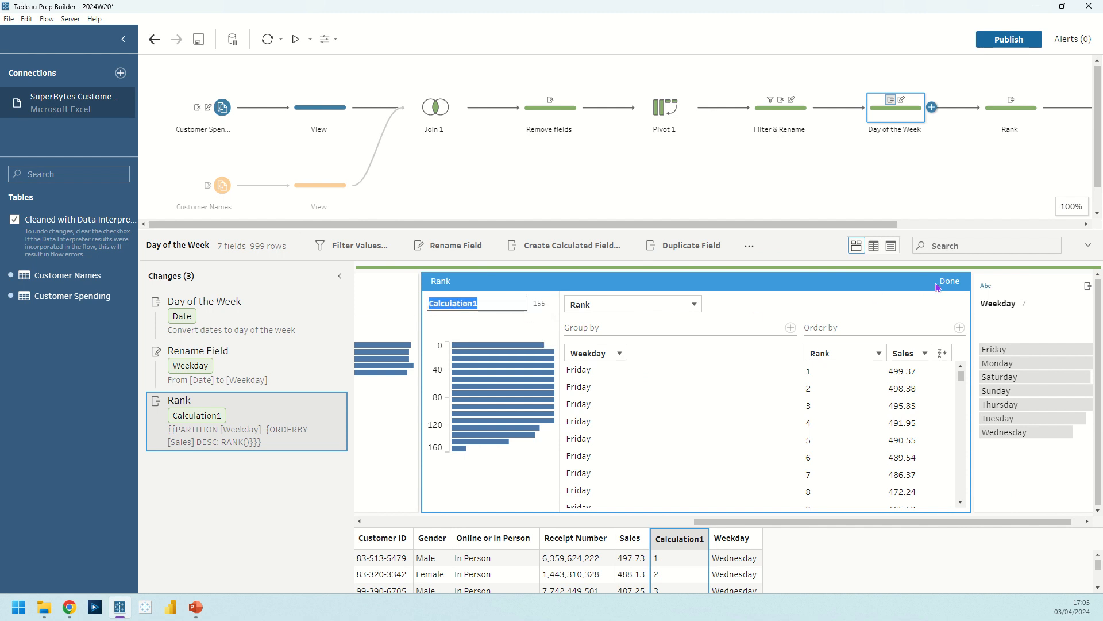
click(949, 282)
click(338, 400)
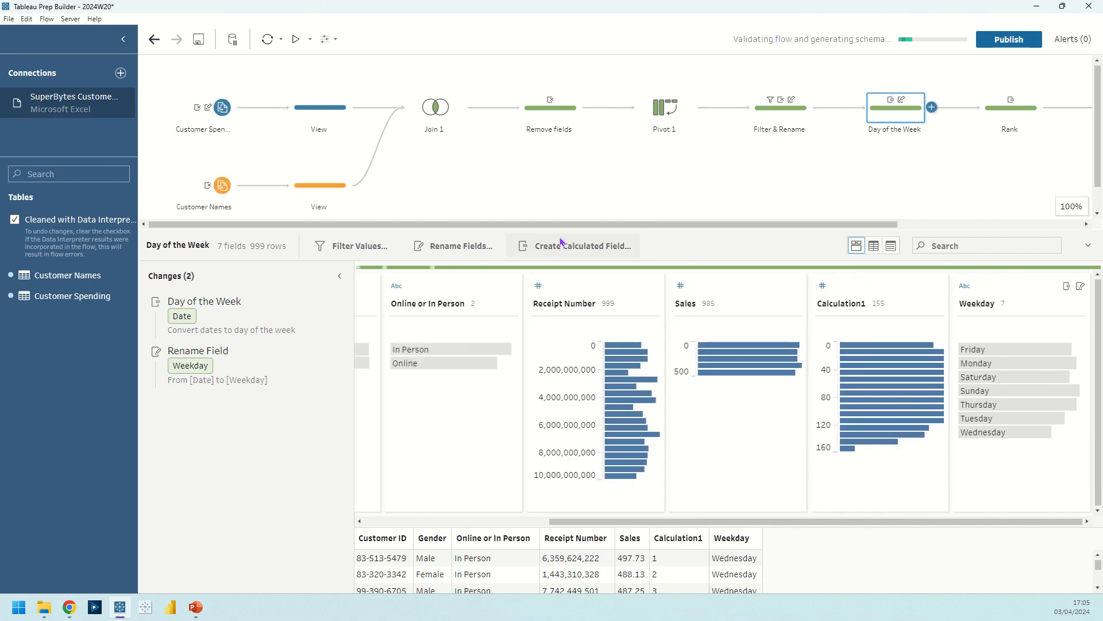
Inspect the Rank step's calculation and its fields in the profile cards
drag(558, 224, 743, 224)
click(760, 120)
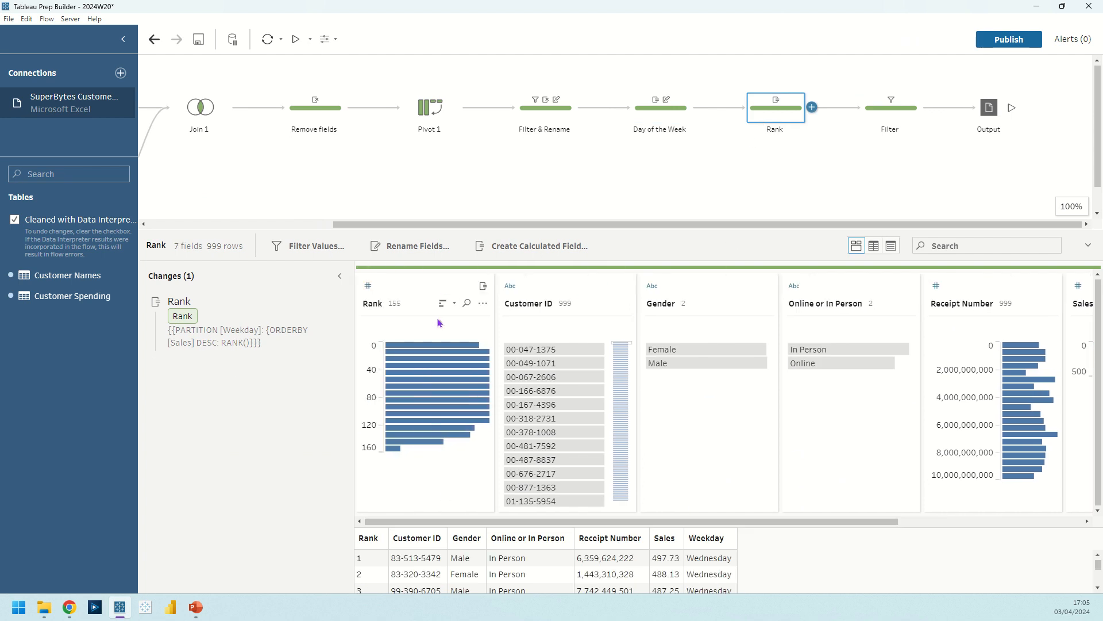
drag(458, 524, 498, 524)
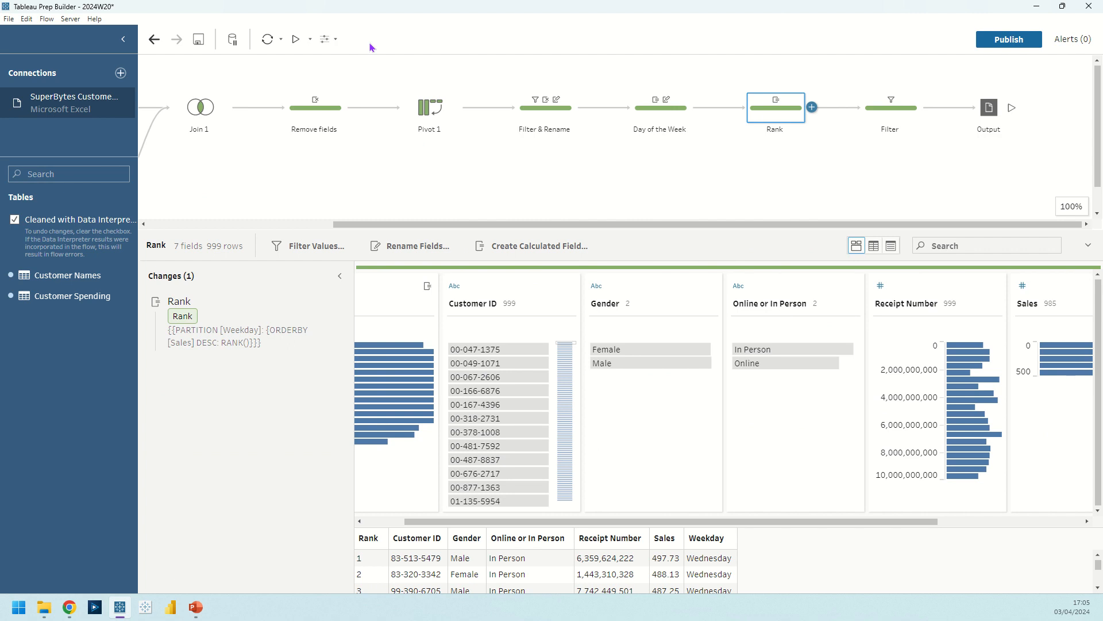
Review the Day of Week parameter's settings, including its data type, current value and list of allowable values
click(335, 41)
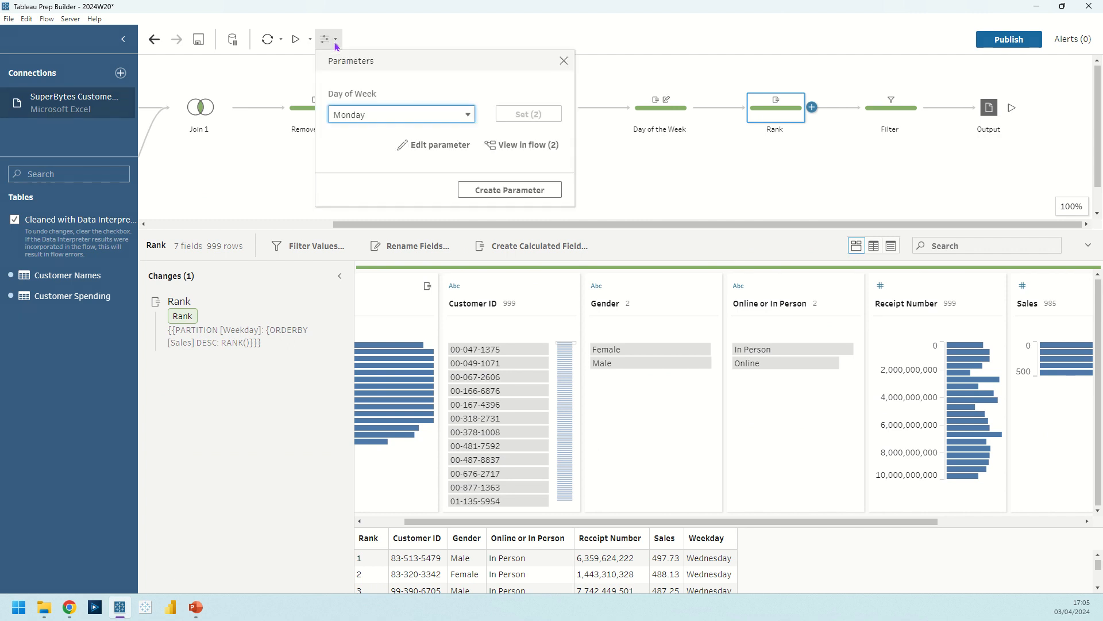
click(438, 144)
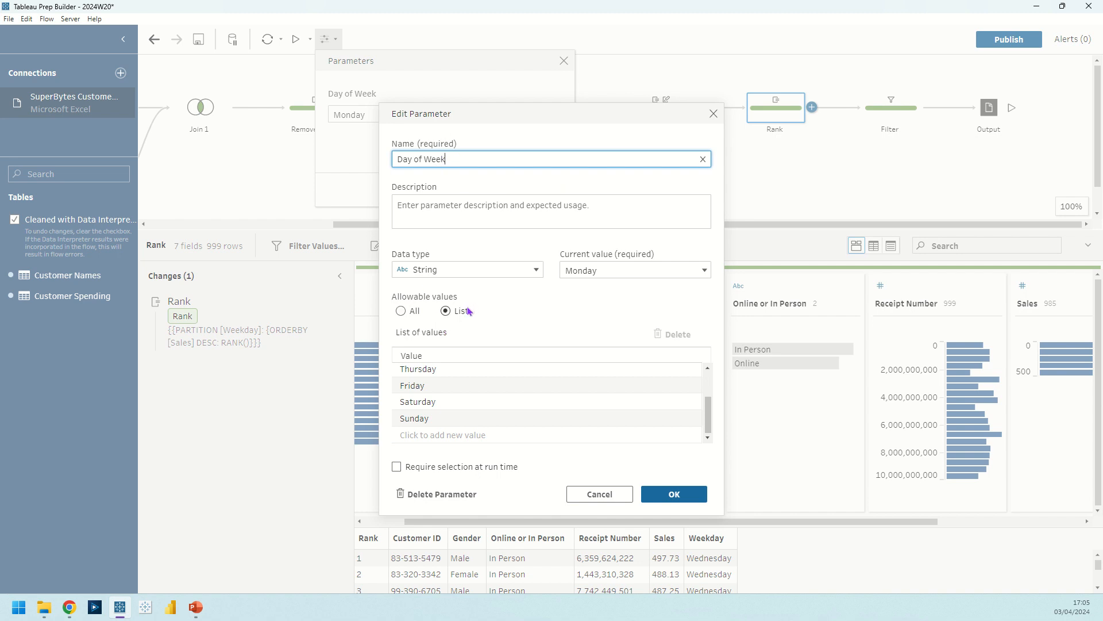
scroll(461, 398, up, 3)
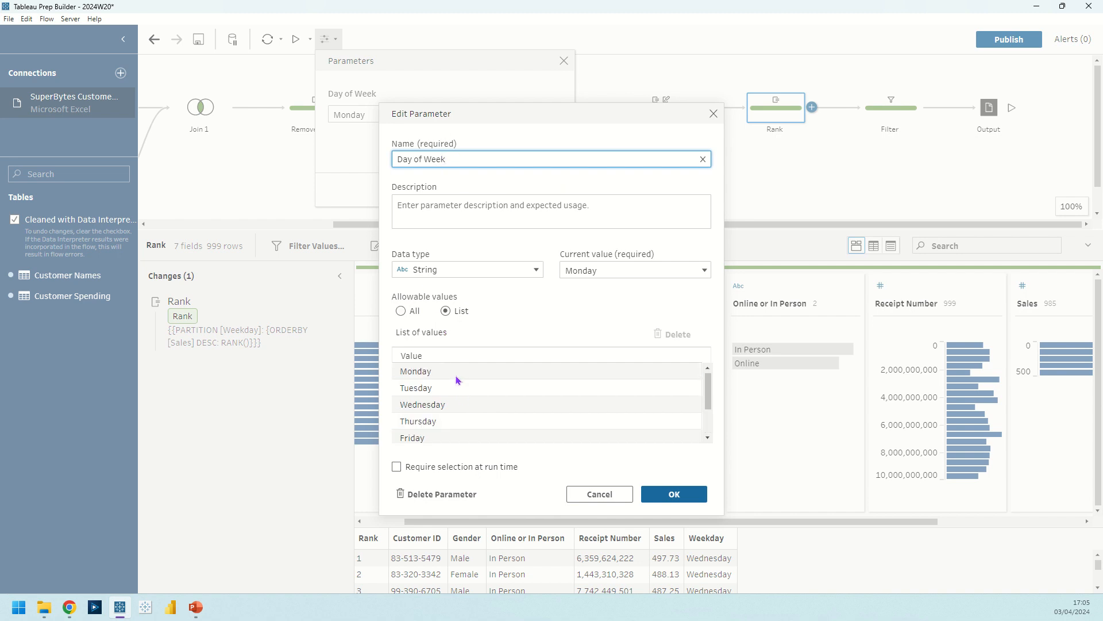
scroll(459, 413, down, 3)
scroll(459, 426, up, 3)
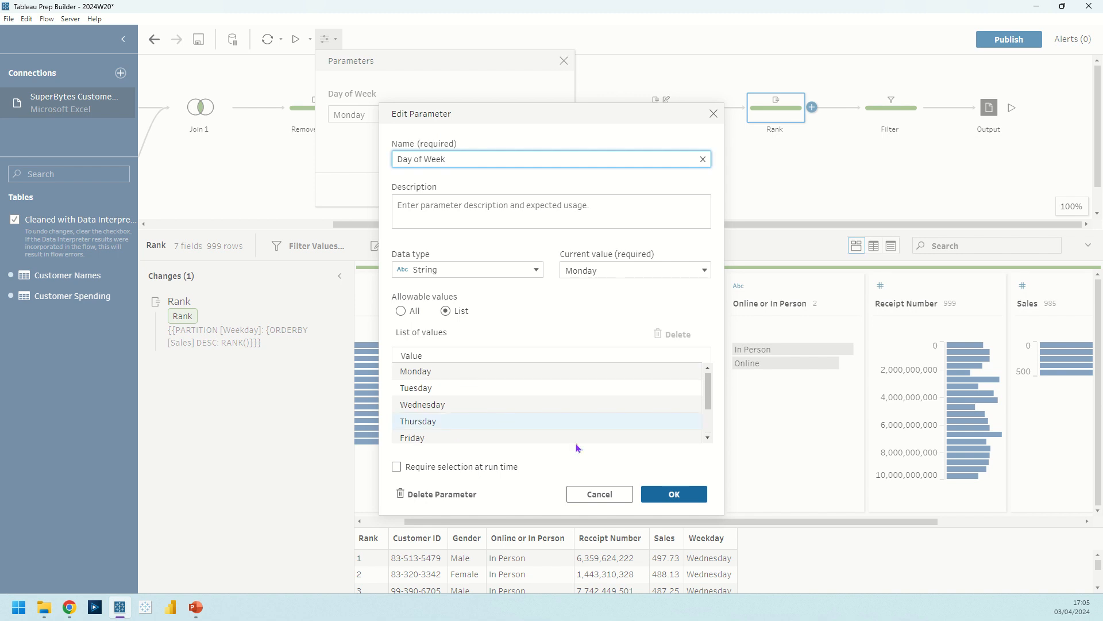
click(674, 494)
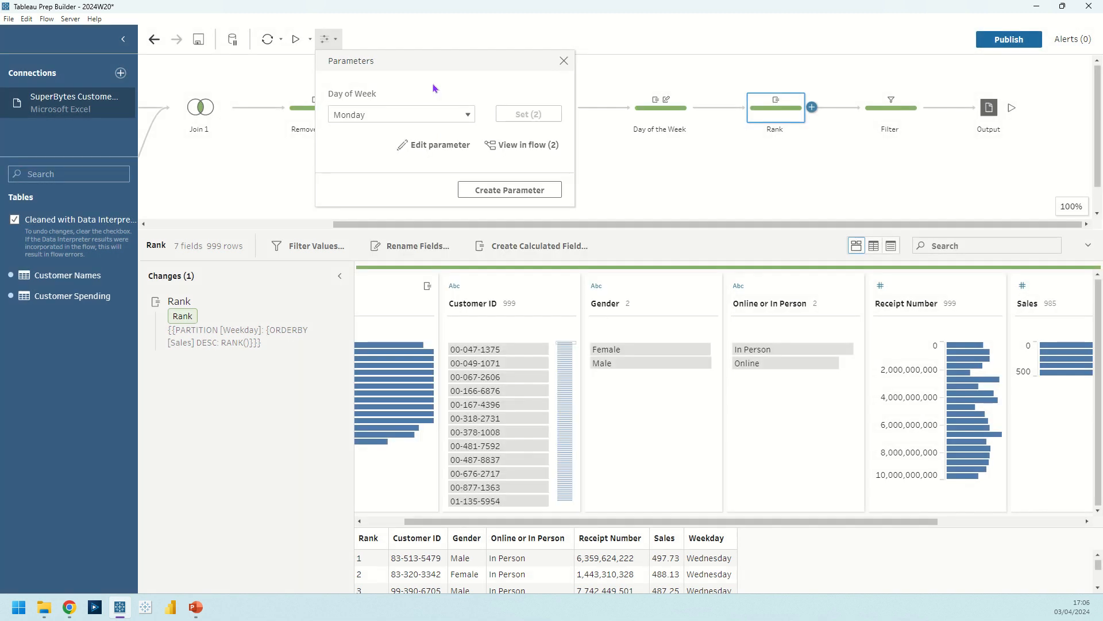
Examine the Weekday calculation in the Filter step and close it without editing
click(904, 112)
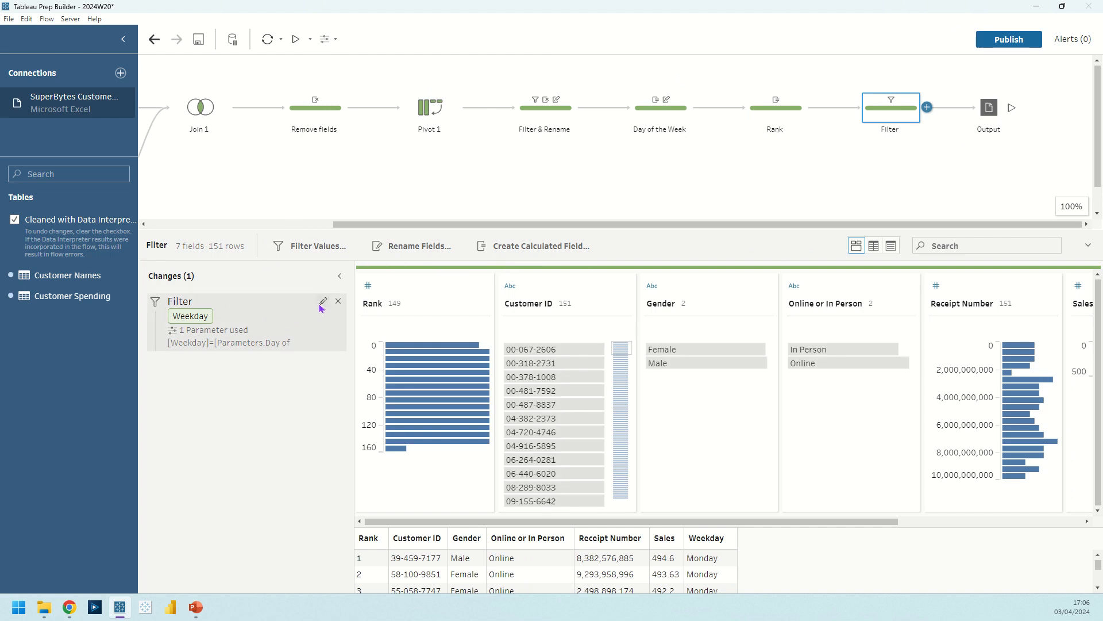
click(323, 303)
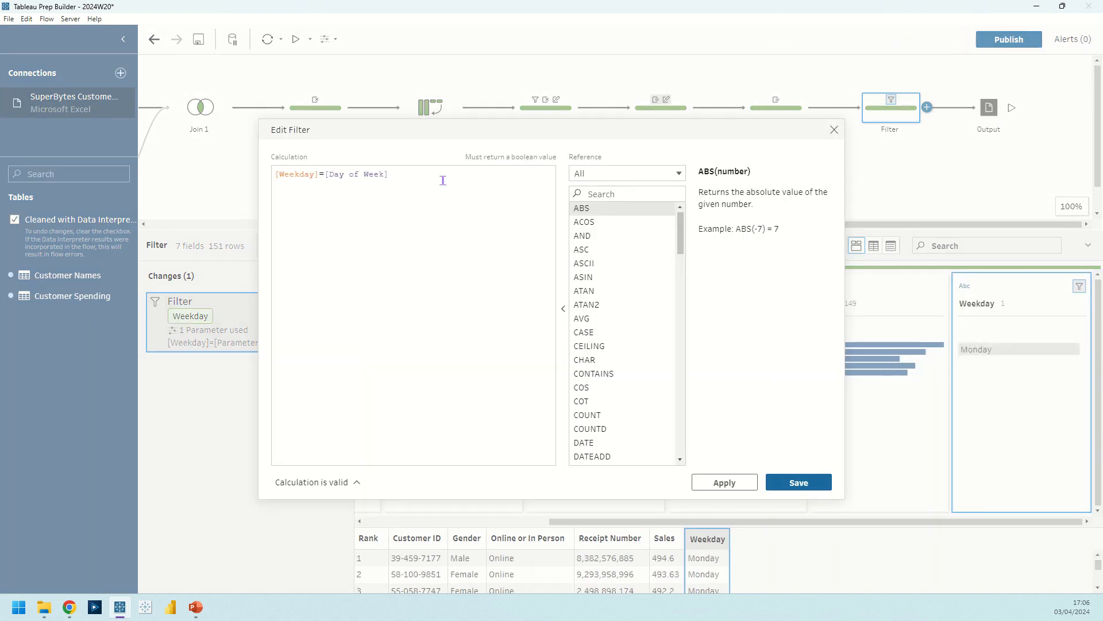
click(834, 129)
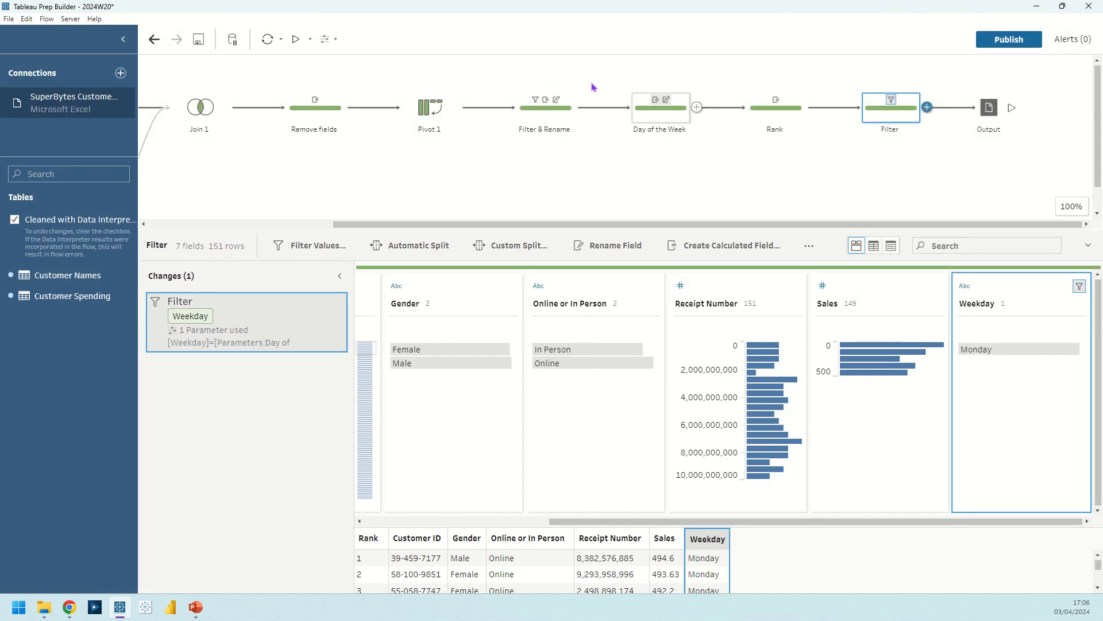
Review the Output step's file settings and find where the Day of Week parameter can be inserted into the file name
click(994, 109)
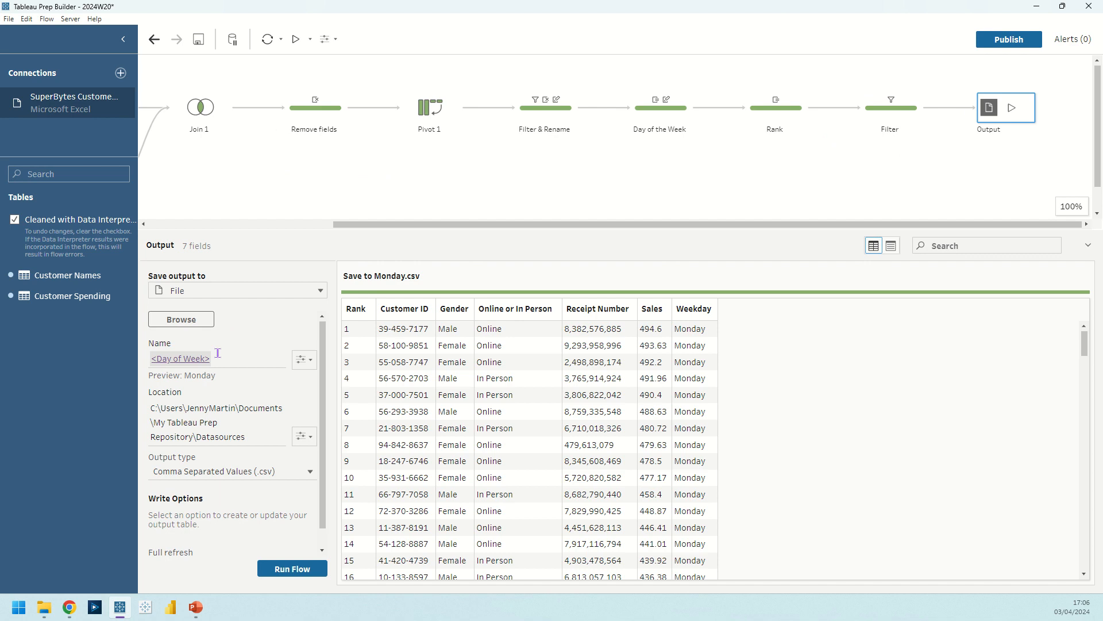
click(302, 359)
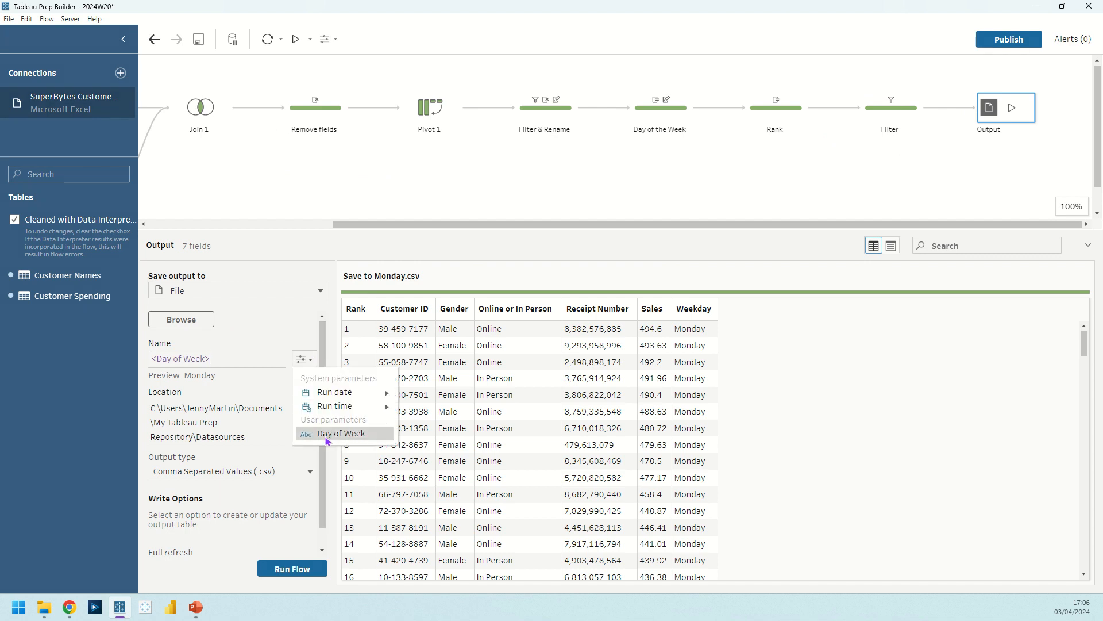
click(251, 356)
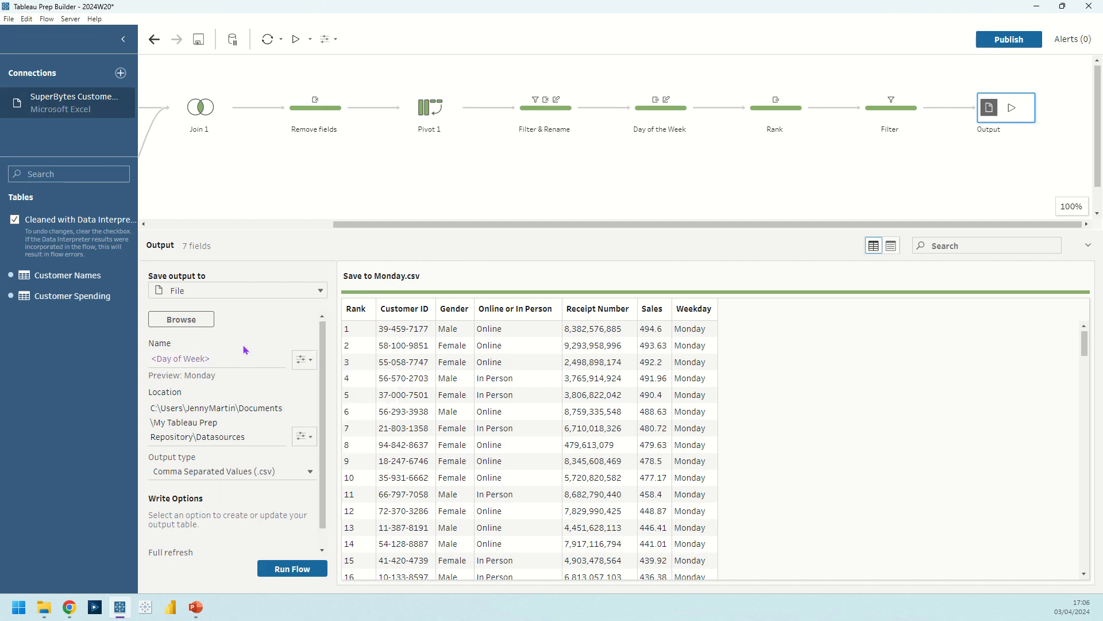
Set the Day of Week parameter to Wednesday and apply it throughout the flow
click(328, 38)
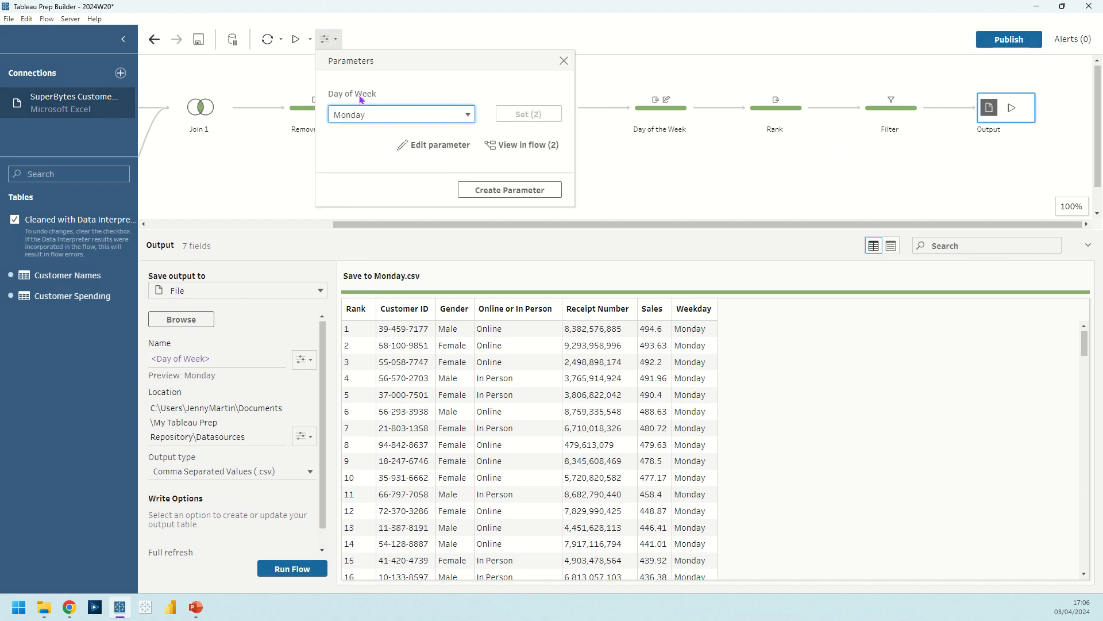
click(369, 114)
click(362, 183)
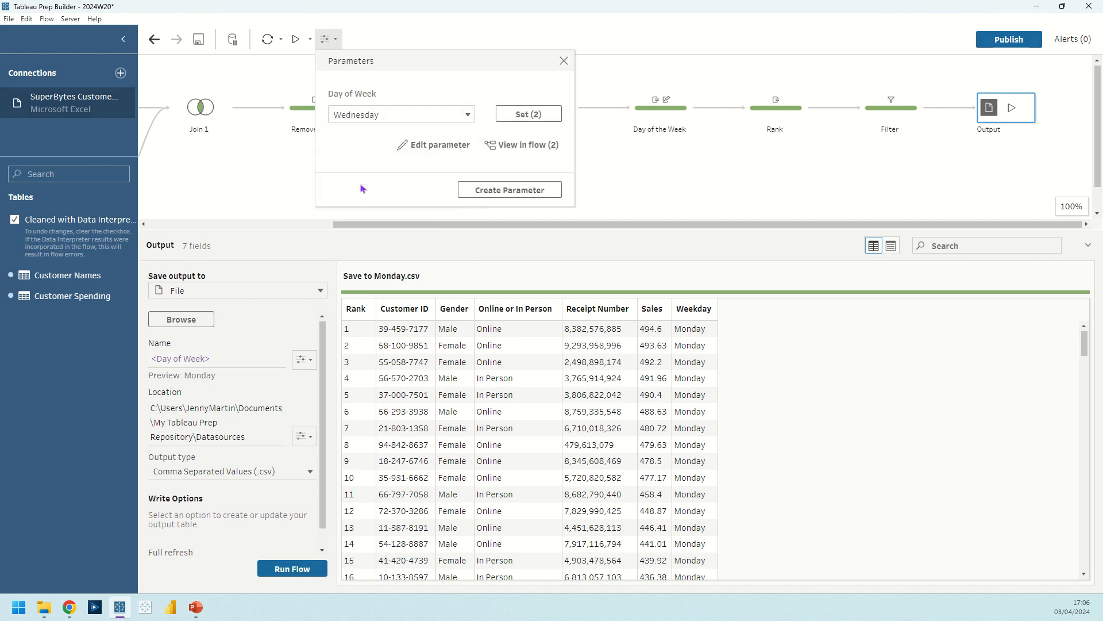
click(528, 115)
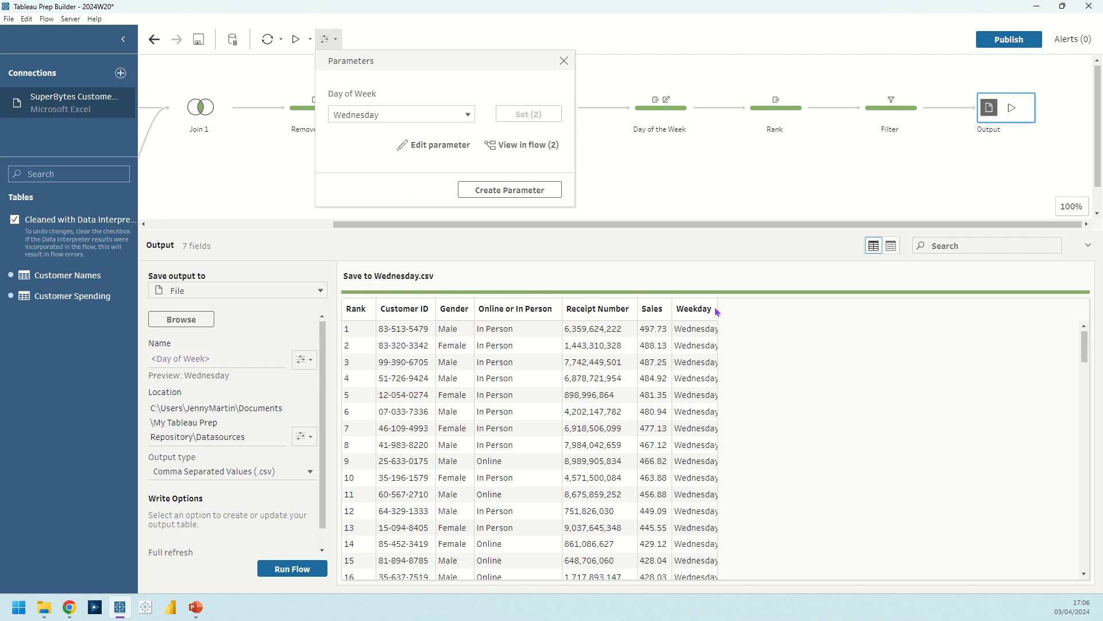
click(654, 263)
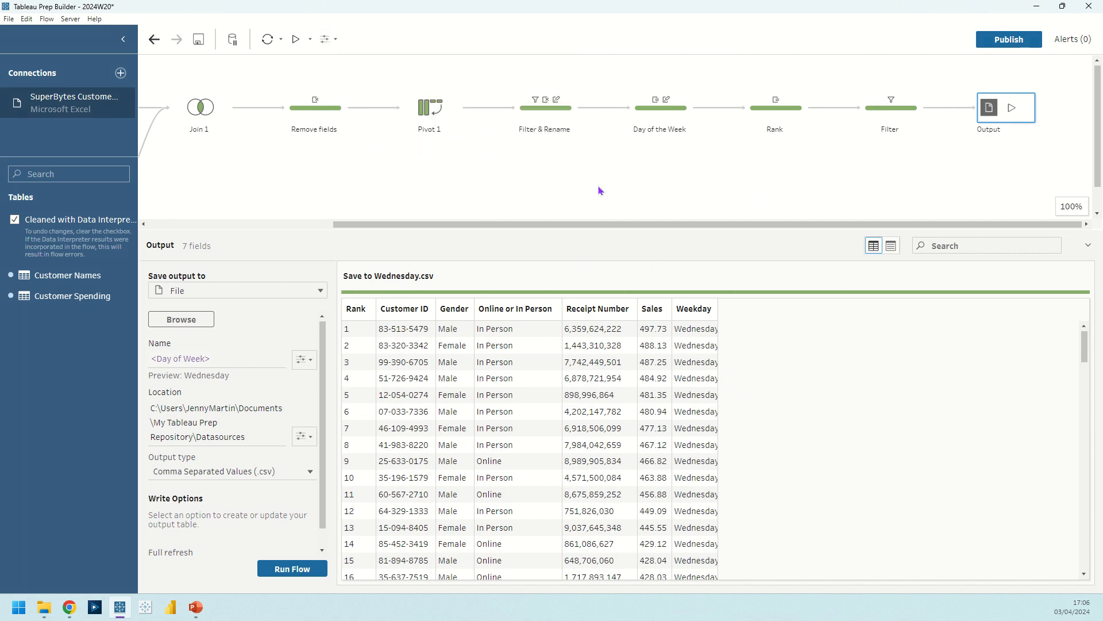